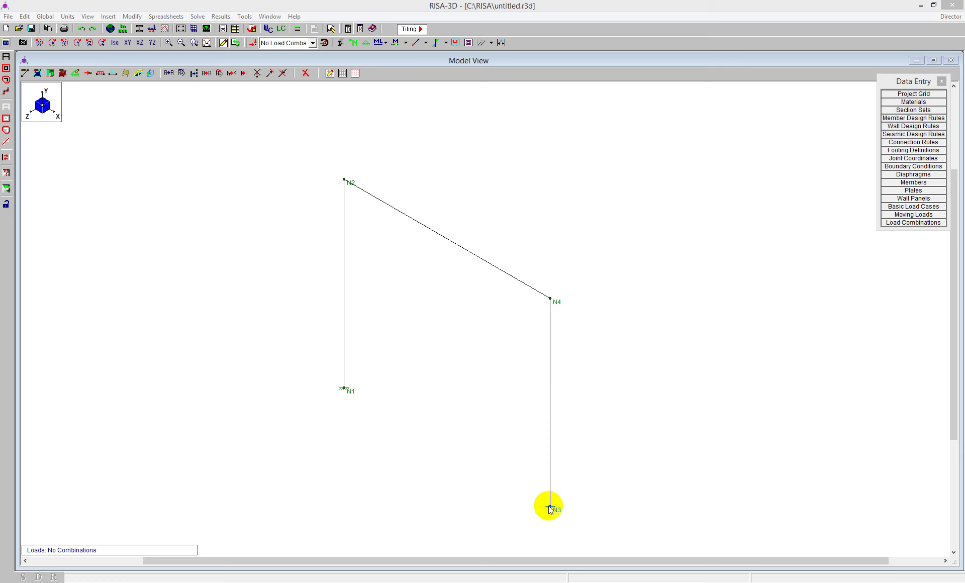
In Global Parameters' RISAFoot settings, enable OTM/sliding optimization and concrete bearing check with #4 top and bottom bars
{"action": "left_click", "coordinate": [110, 29]}
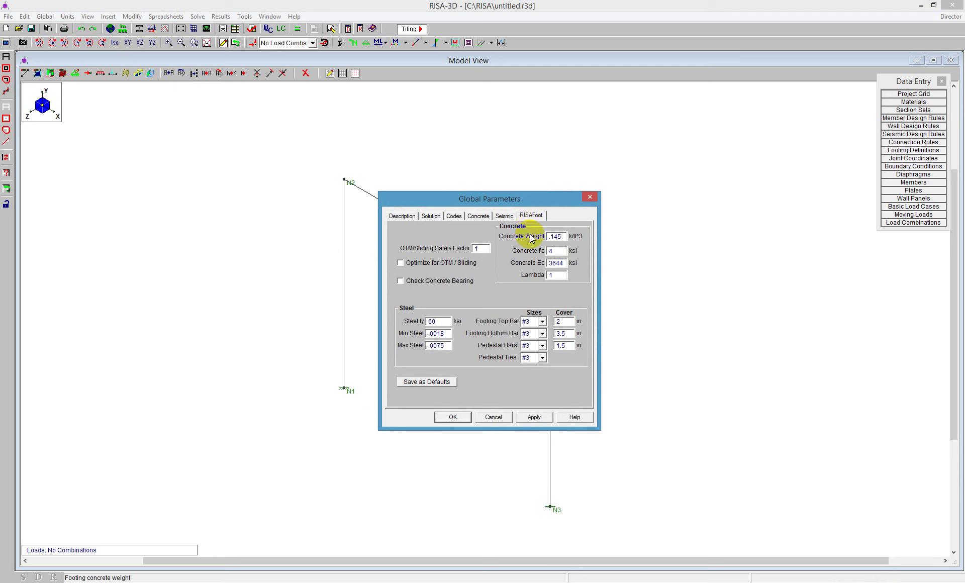
{"action": "left_click", "coordinate": [412, 268]}
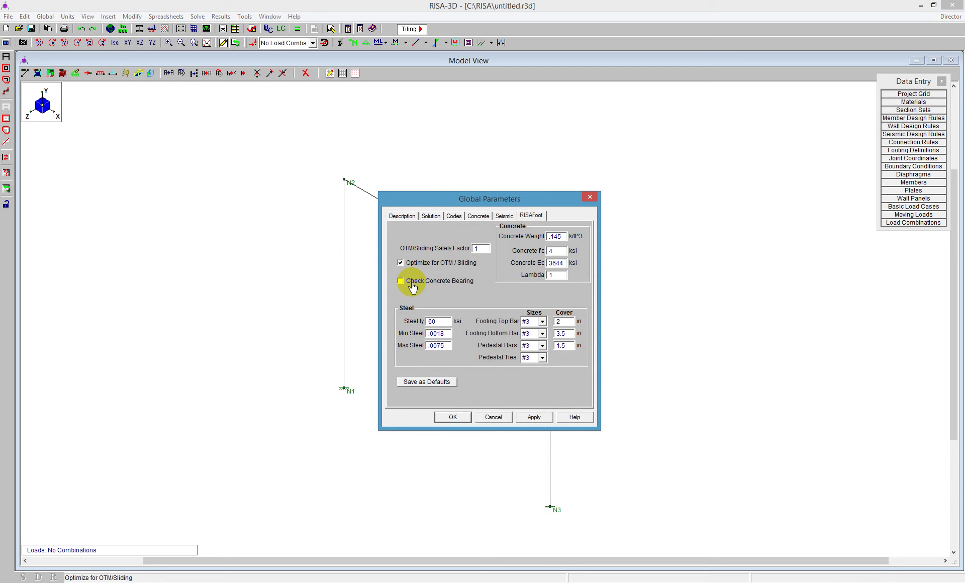
{"action": "left_click", "coordinate": [413, 285]}
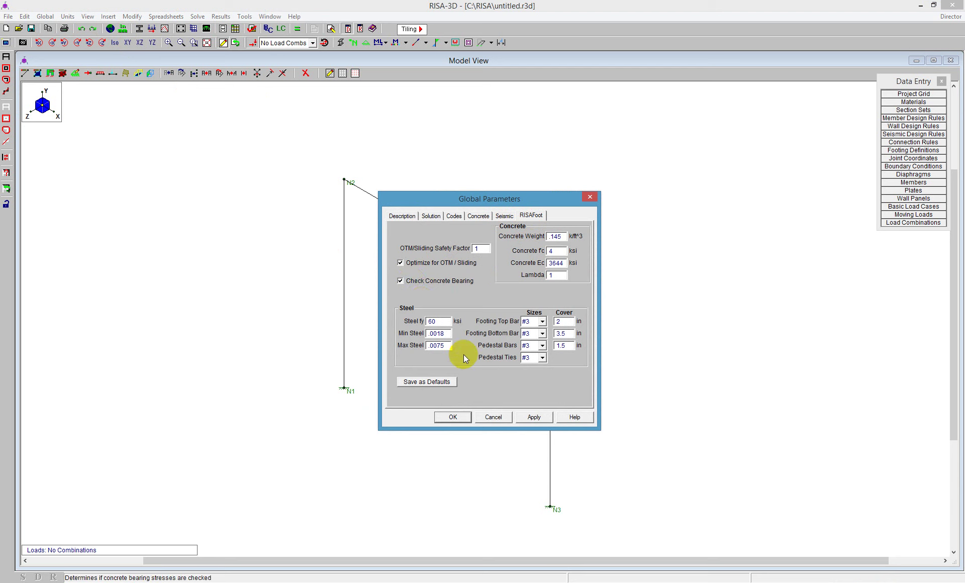
{"action": "left_click", "coordinate": [532, 324]}
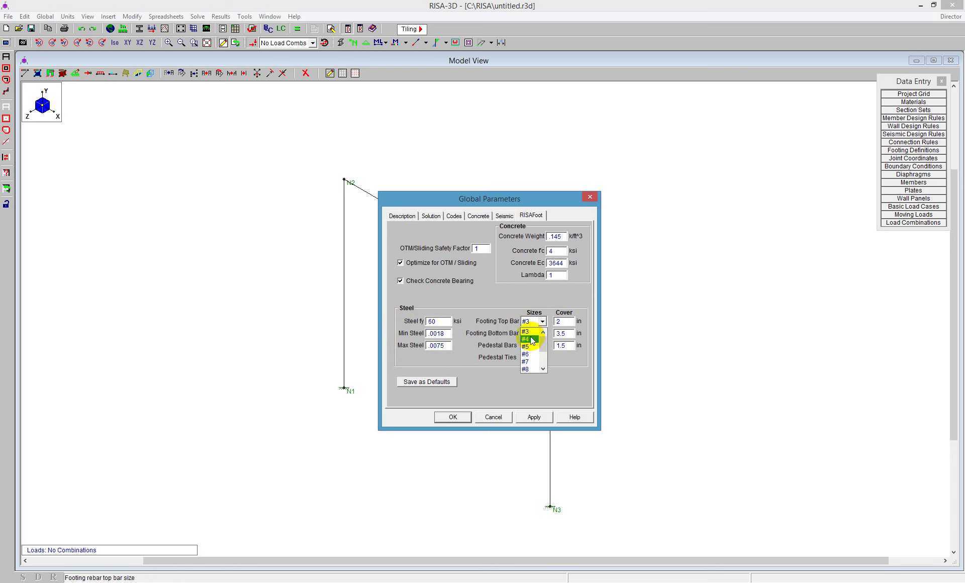
{"action": "left_click", "coordinate": [529, 339]}
{"action": "left_click", "coordinate": [536, 336]}
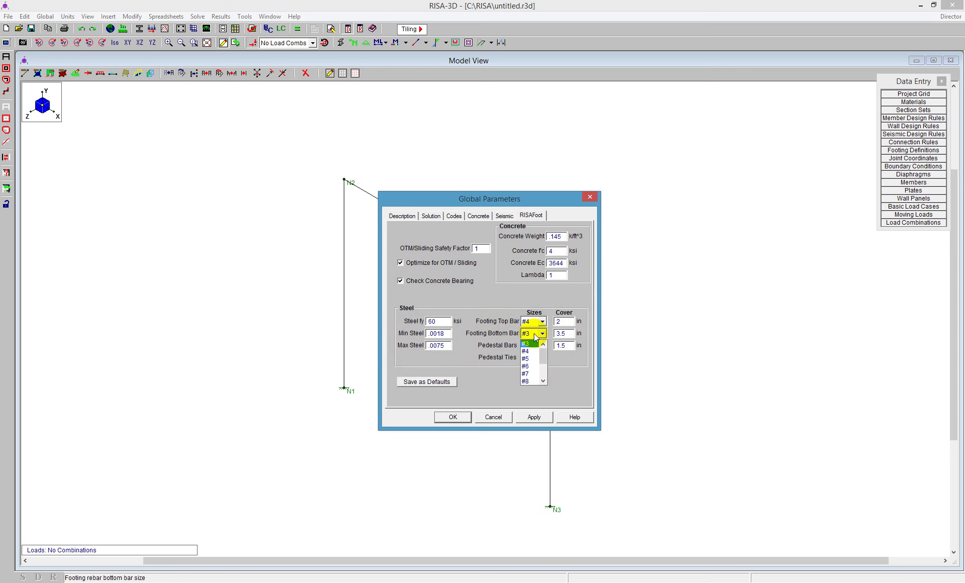
{"action": "left_click", "coordinate": [529, 352]}
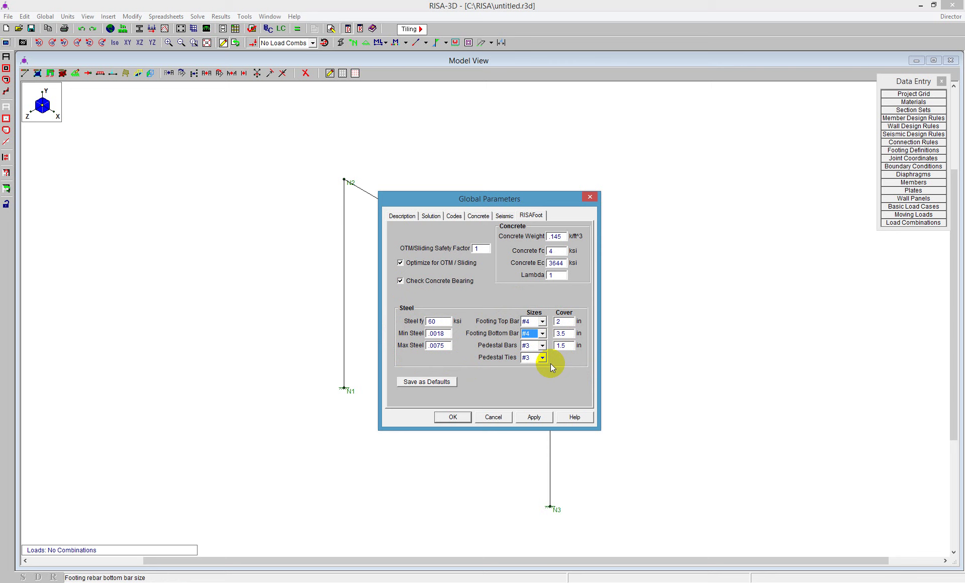
{"action": "left_click", "coordinate": [542, 346]}
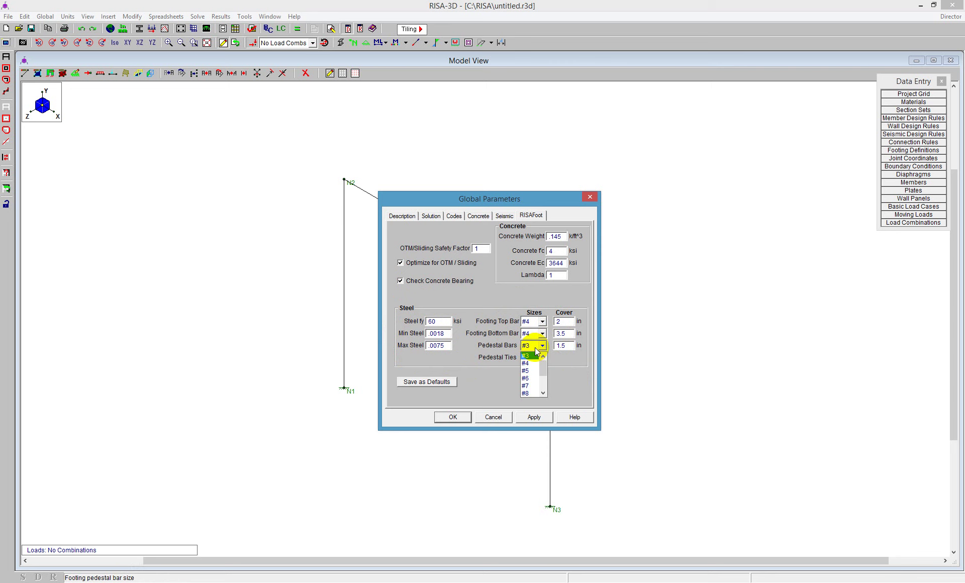
{"action": "left_click", "coordinate": [532, 355]}
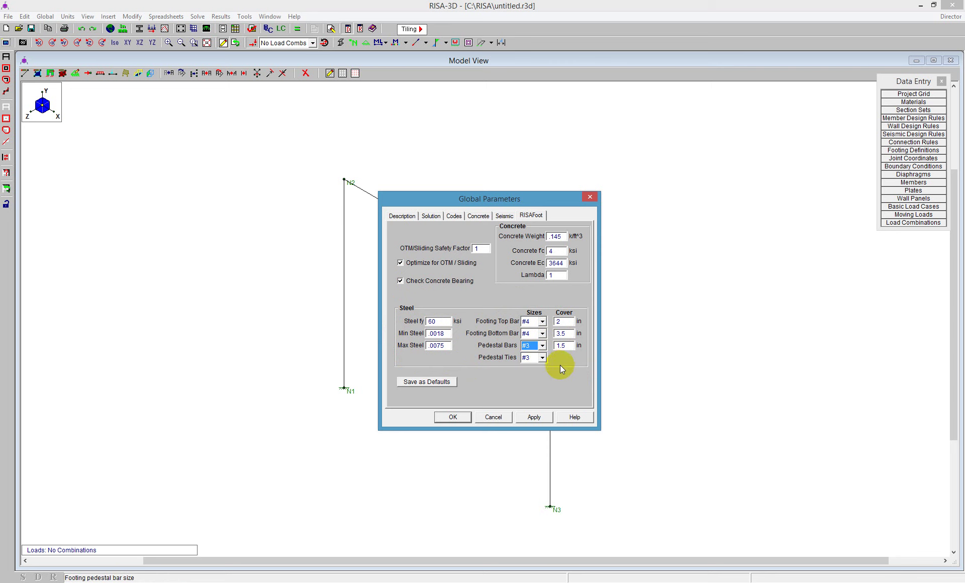
{"action": "left_click", "coordinate": [566, 333]}
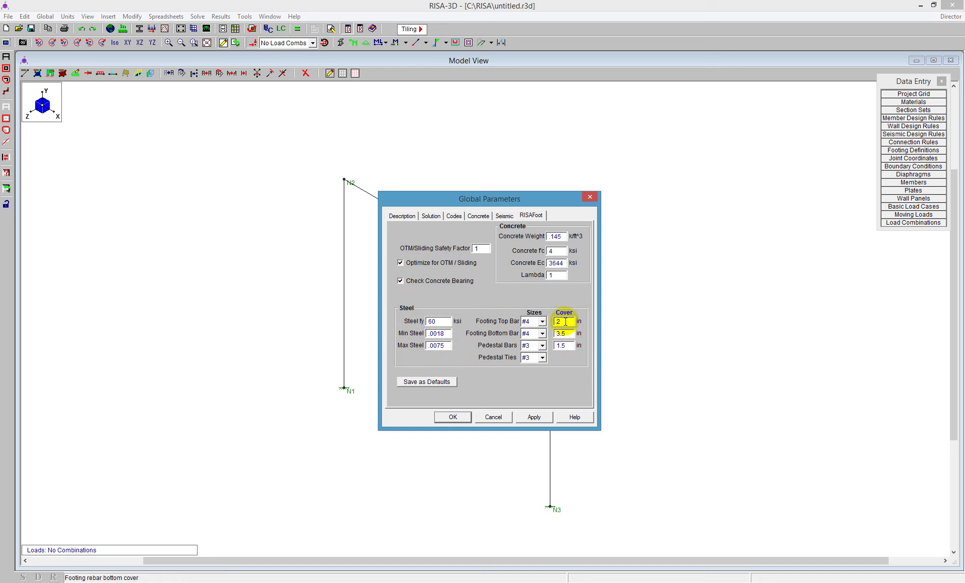
{"action": "left_click", "coordinate": [451, 418]}
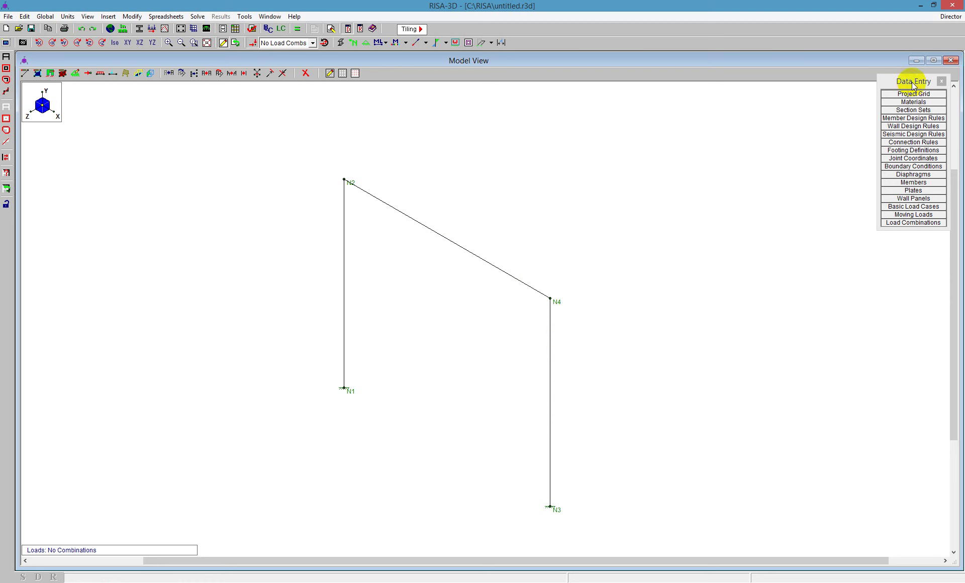
Add a Footing 1 row in the Footing Definitions spreadsheet and widen its window
{"action": "left_click", "coordinate": [897, 150]}
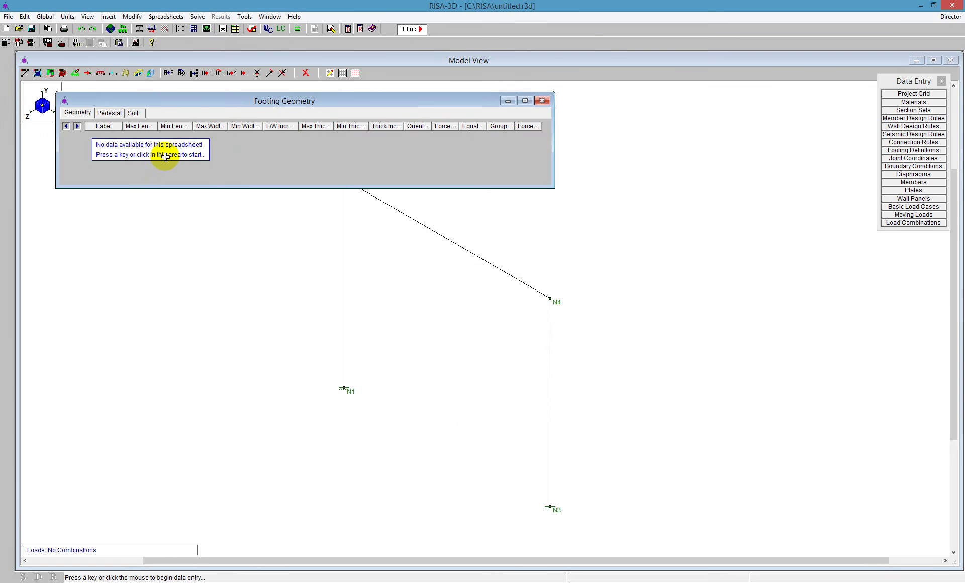
{"action": "left_click", "coordinate": [127, 150]}
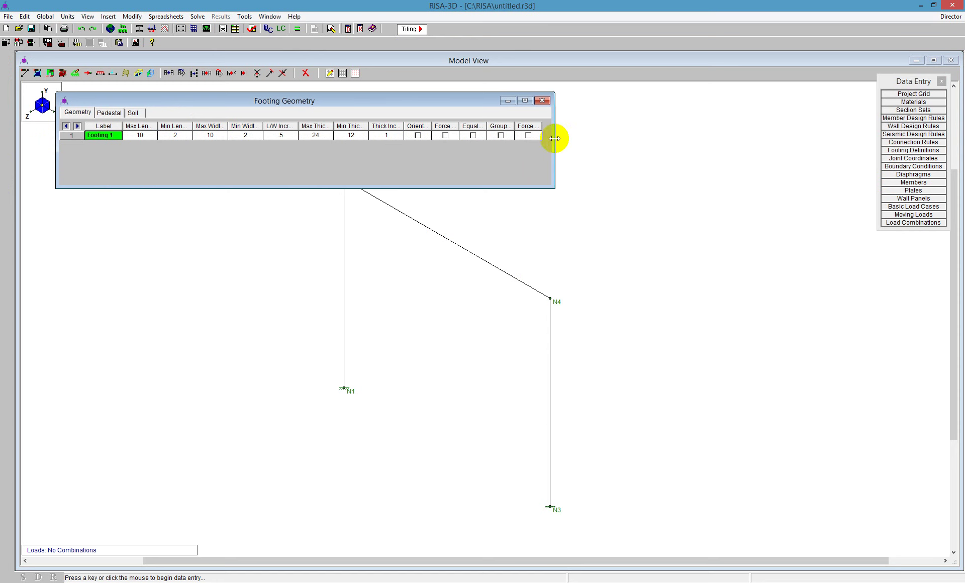
{"action": "left_click_drag", "start_coordinate": [555, 138], "coordinate": [677, 146]}
{"action": "left_click_drag", "start_coordinate": [158, 126], "coordinate": [173, 127]}
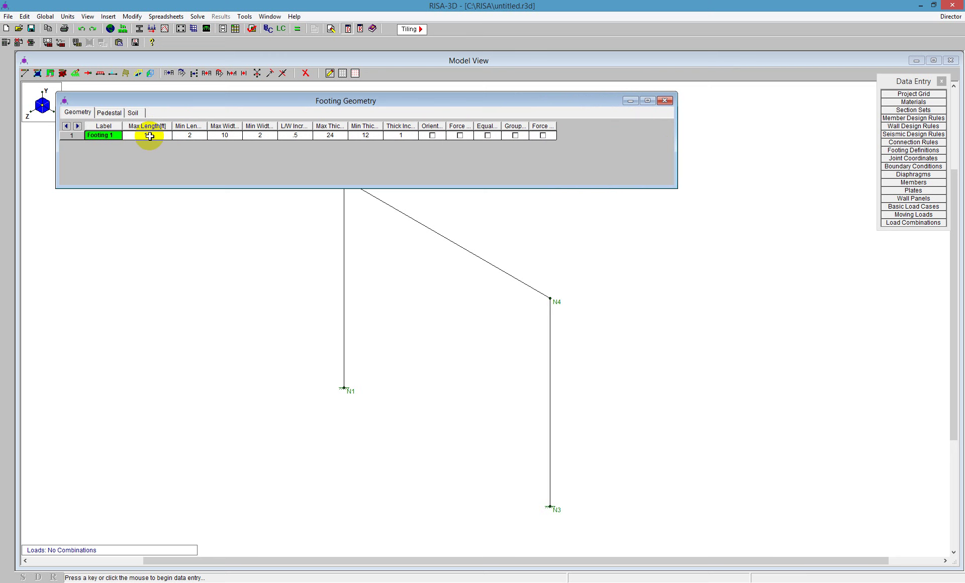
Review Footing 1's 10 ft maximum and 2 ft minimum length, resizing columns to read headers
{"action": "left_click", "coordinate": [144, 138]}
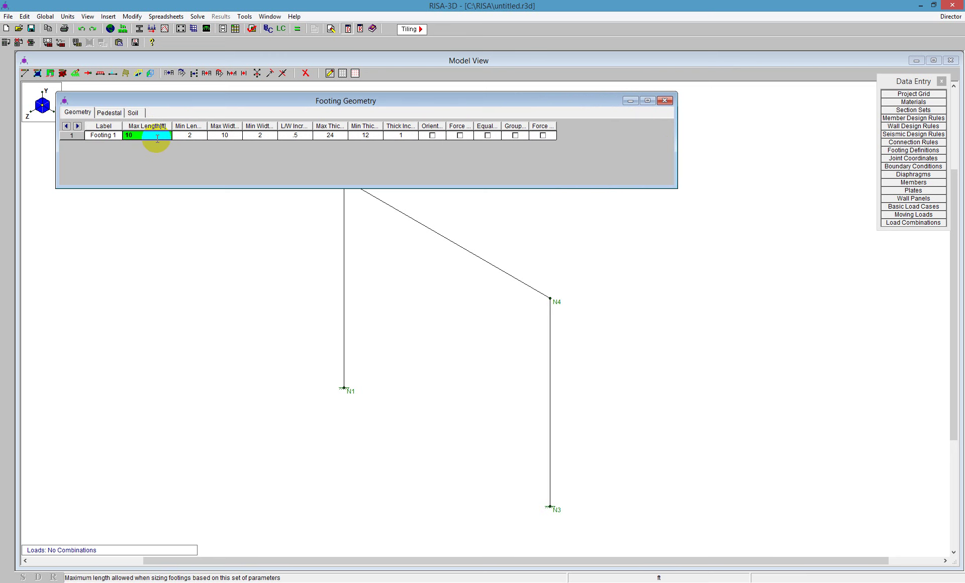
{"action": "left_click", "coordinate": [190, 138]}
{"action": "left_click_drag", "start_coordinate": [206, 126], "coordinate": [230, 127]}
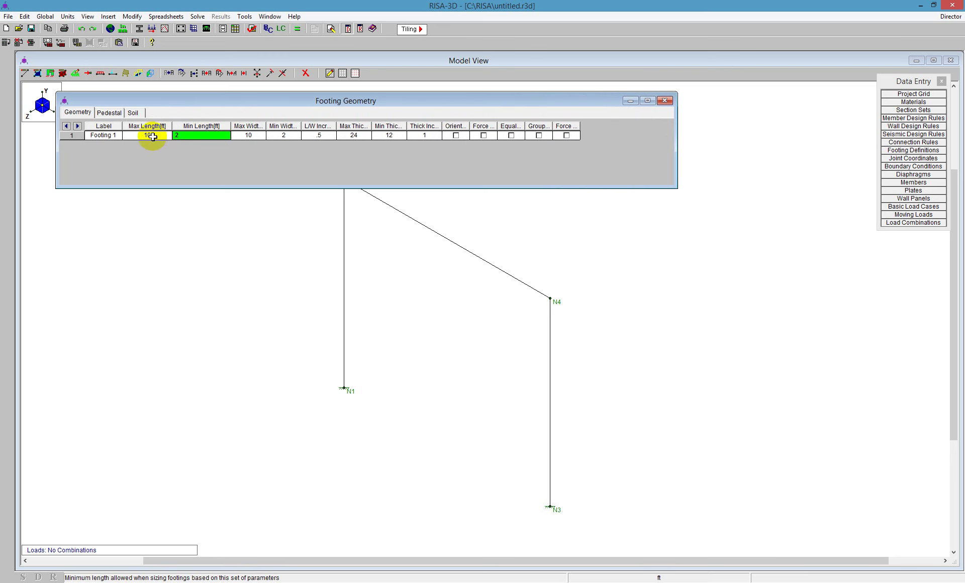
{"action": "double_click", "coordinate": [138, 135]}
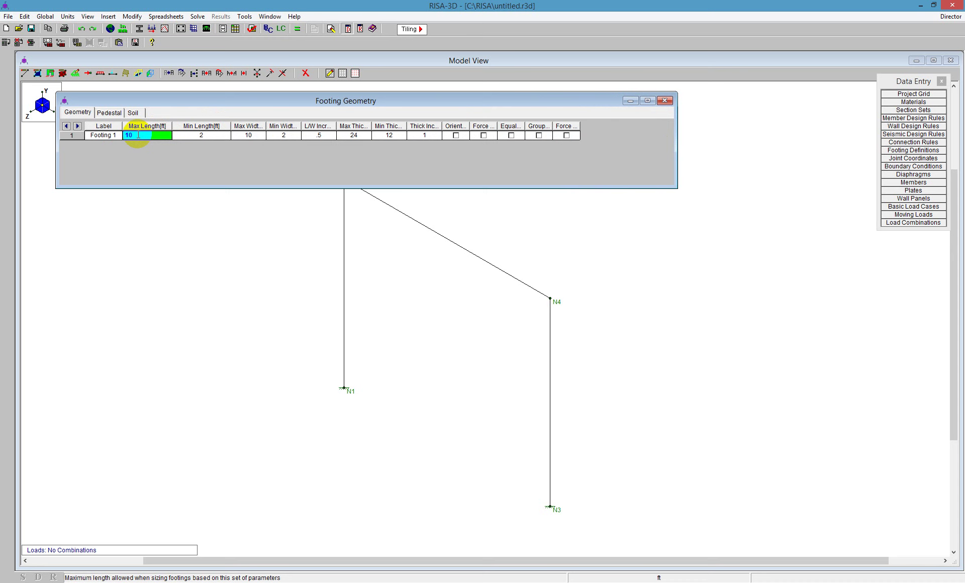
{"action": "left_click", "coordinate": [201, 136]}
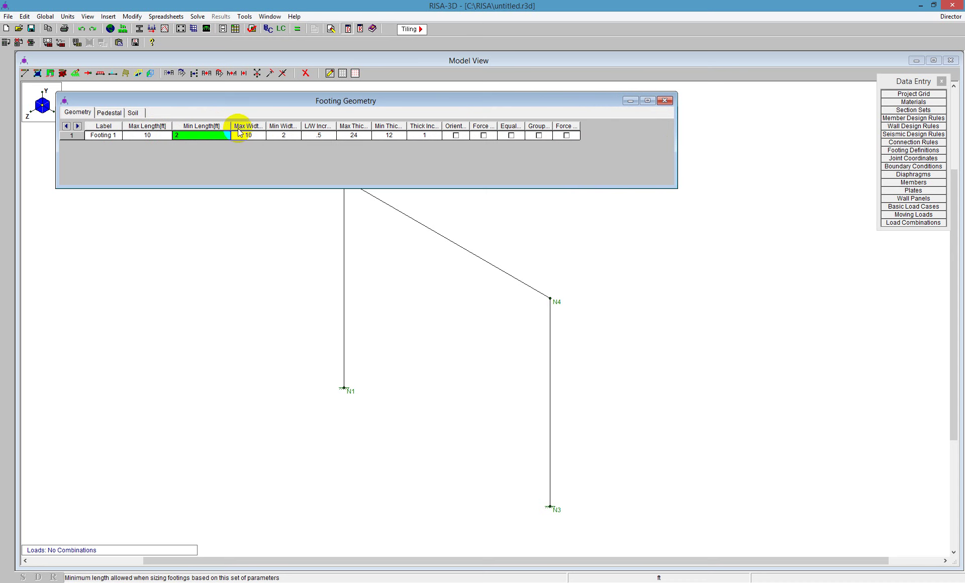
{"action": "left_click_drag", "start_coordinate": [231, 127], "coordinate": [326, 125]}
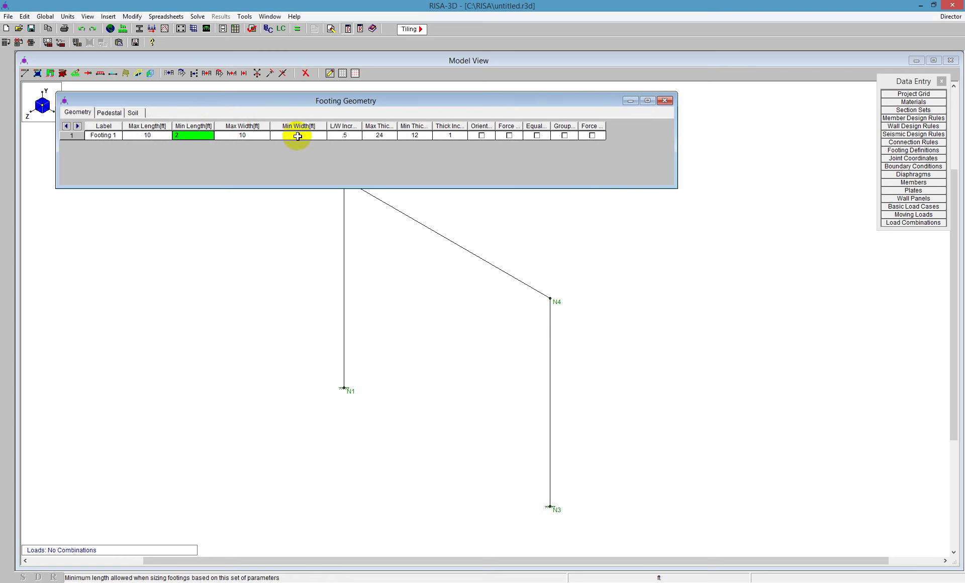
{"action": "left_click_drag", "start_coordinate": [362, 126], "coordinate": [401, 130]}
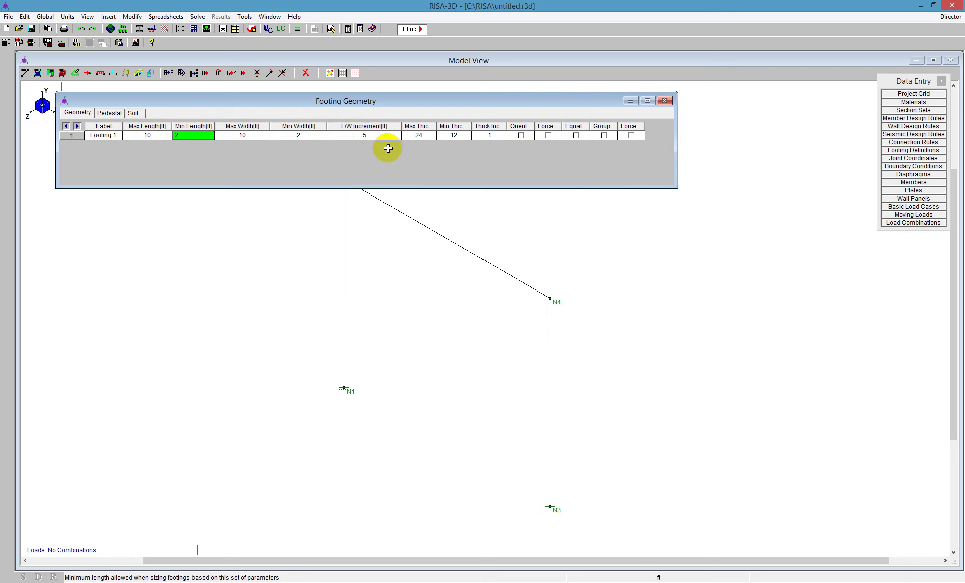
Check Footing 1's thickness limits: 24 in maximum, 12 in minimum, 1 in increment
{"action": "left_click", "coordinate": [414, 136]}
{"action": "left_click_drag", "start_coordinate": [436, 126], "coordinate": [522, 126]}
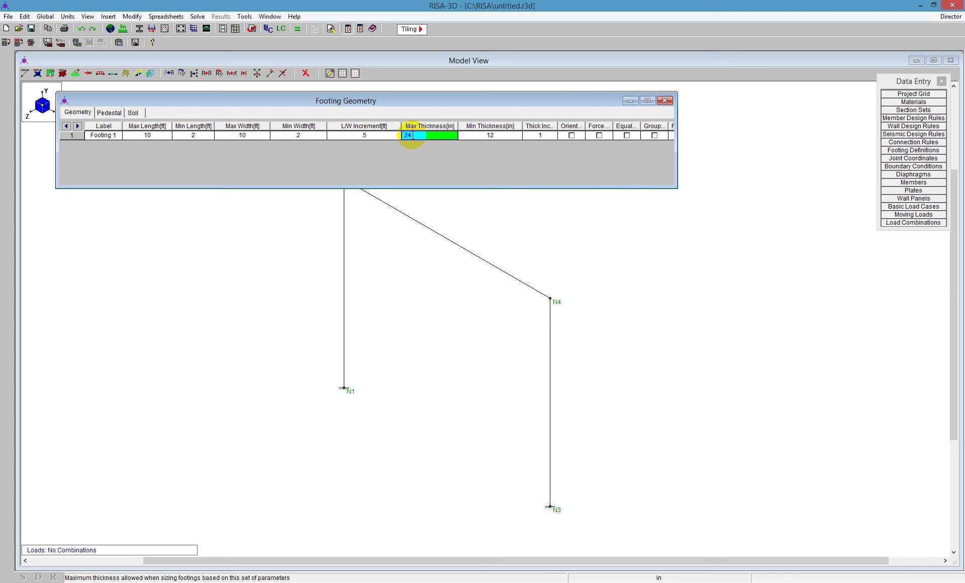
{"action": "double_click", "coordinate": [402, 135]}
{"action": "left_click", "coordinate": [403, 135]}
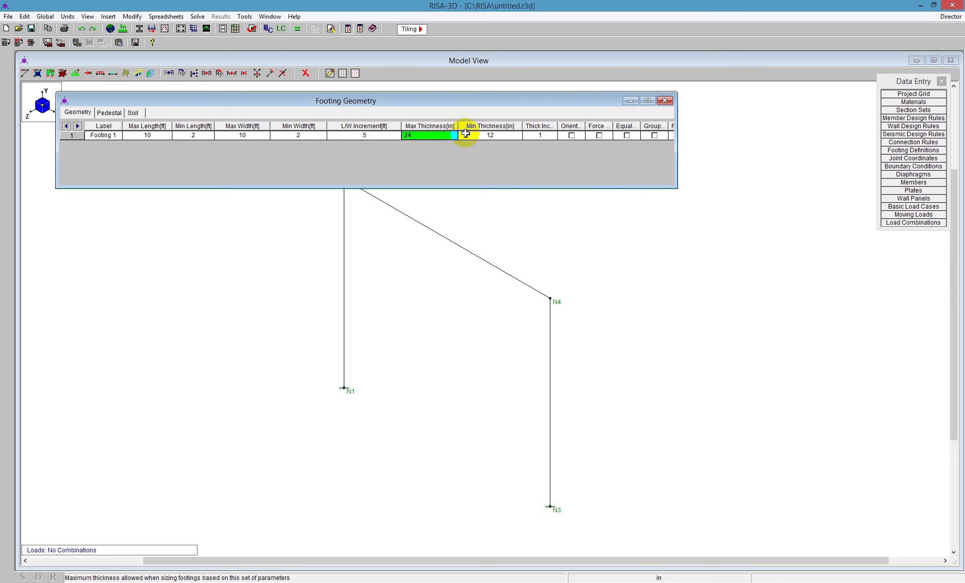
{"action": "left_click", "coordinate": [423, 132]}
{"action": "left_click", "coordinate": [487, 135]}
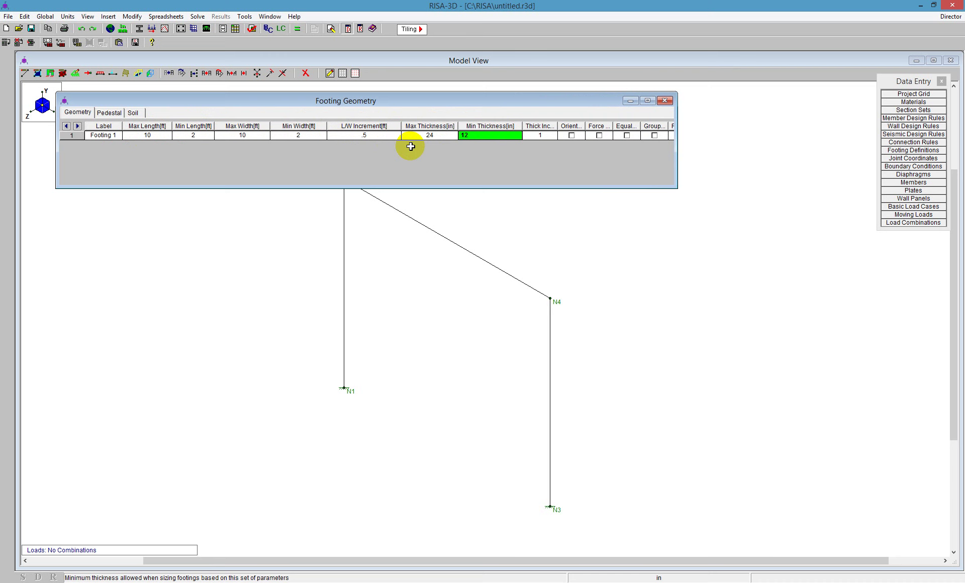
{"action": "left_click_drag", "start_coordinate": [676, 144], "coordinate": [795, 154]}
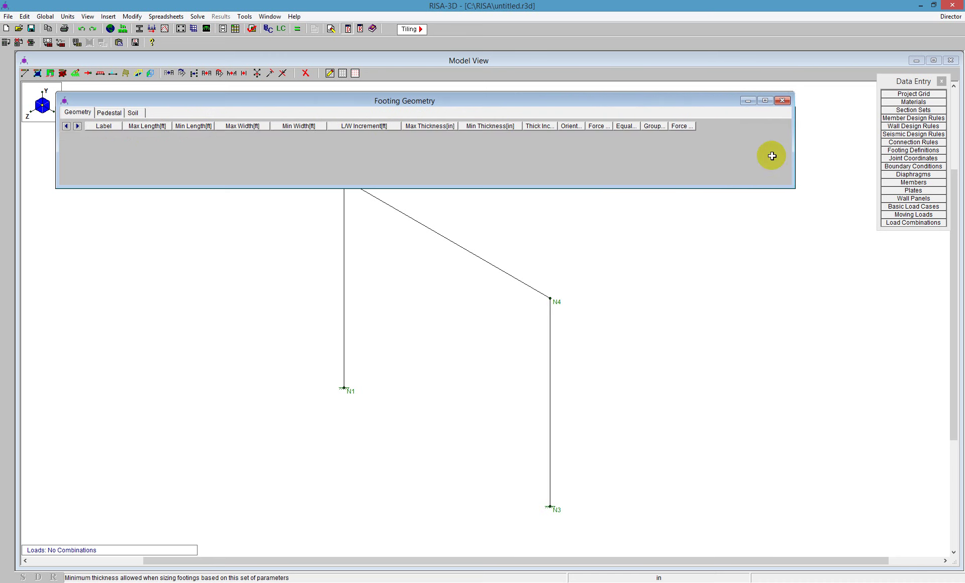
{"action": "left_click_drag", "start_coordinate": [557, 129], "coordinate": [589, 129]}
{"action": "left_click", "coordinate": [550, 137]}
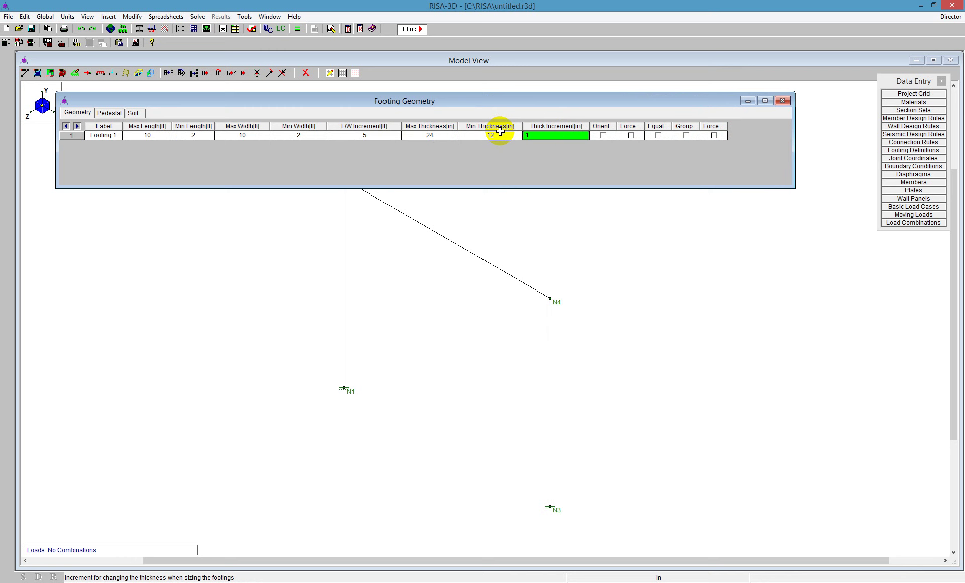
{"action": "left_click", "coordinate": [540, 133]}
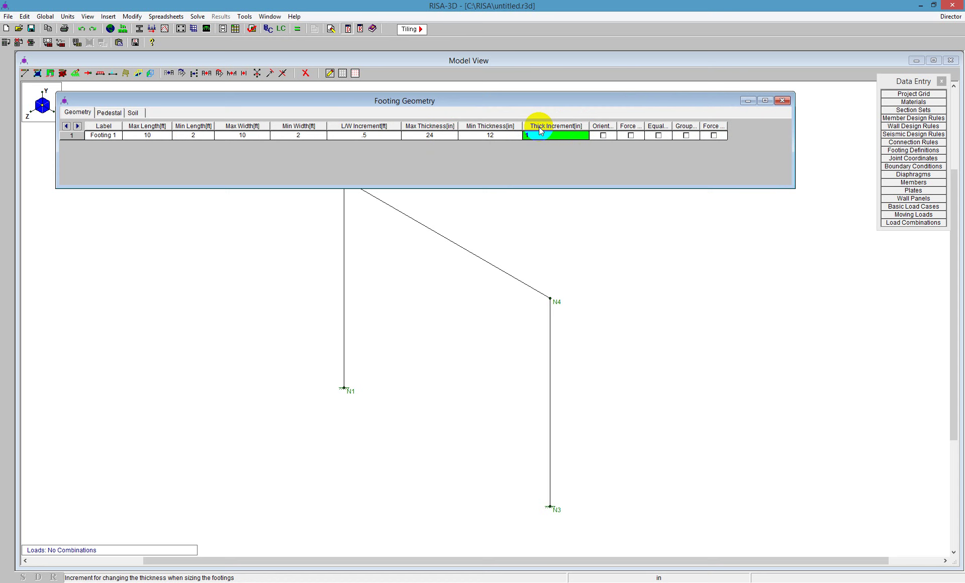
Resize Footing Geometry columns to read the Orient to Column, Force Square and Equal Bar Spacing headings
{"action": "left_click_drag", "start_coordinate": [524, 125], "coordinate": [434, 125]}
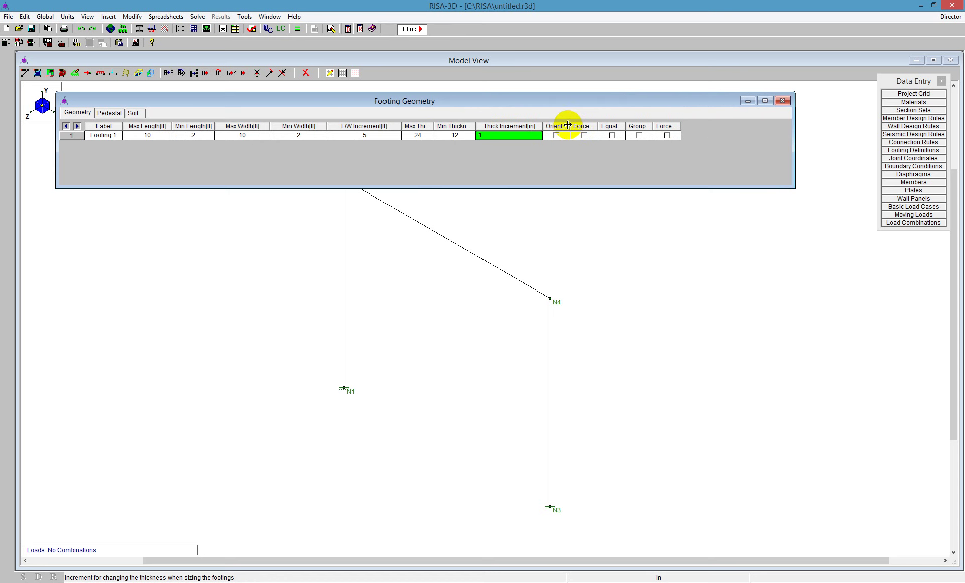
{"action": "left_click_drag", "start_coordinate": [570, 126], "coordinate": [604, 129]}
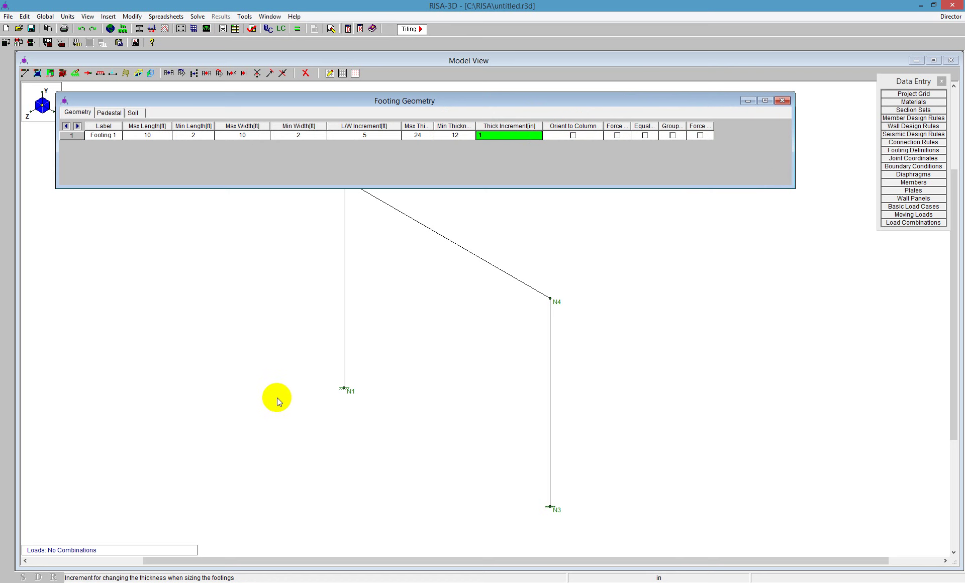
{"action": "left_click", "coordinate": [355, 337]}
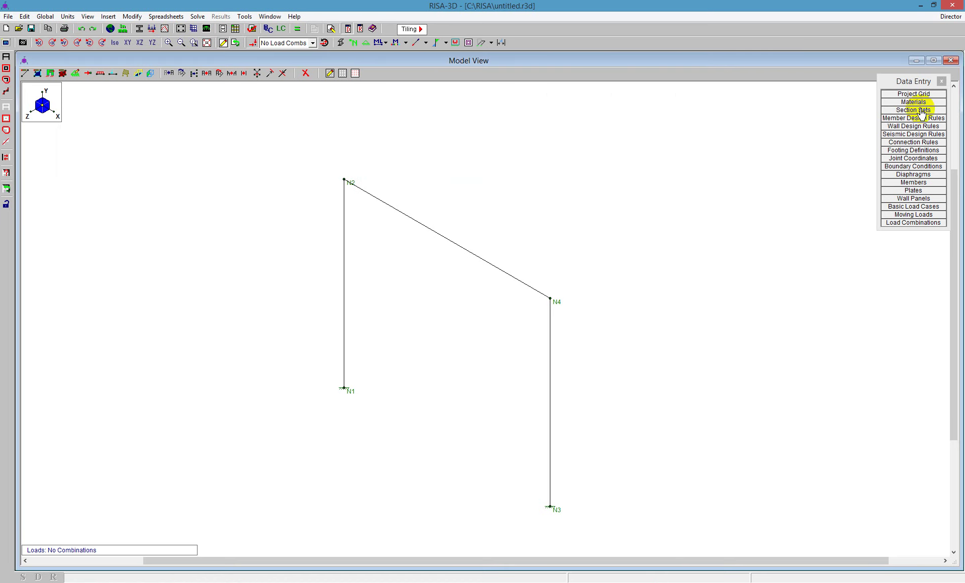
{"action": "left_click", "coordinate": [913, 150]}
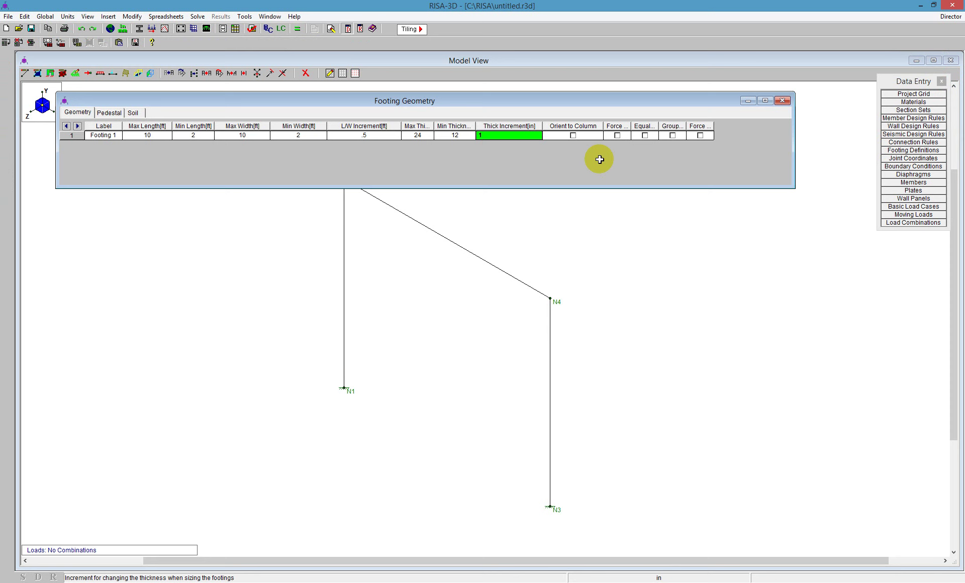
{"action": "left_click_drag", "start_coordinate": [631, 127], "coordinate": [655, 129]}
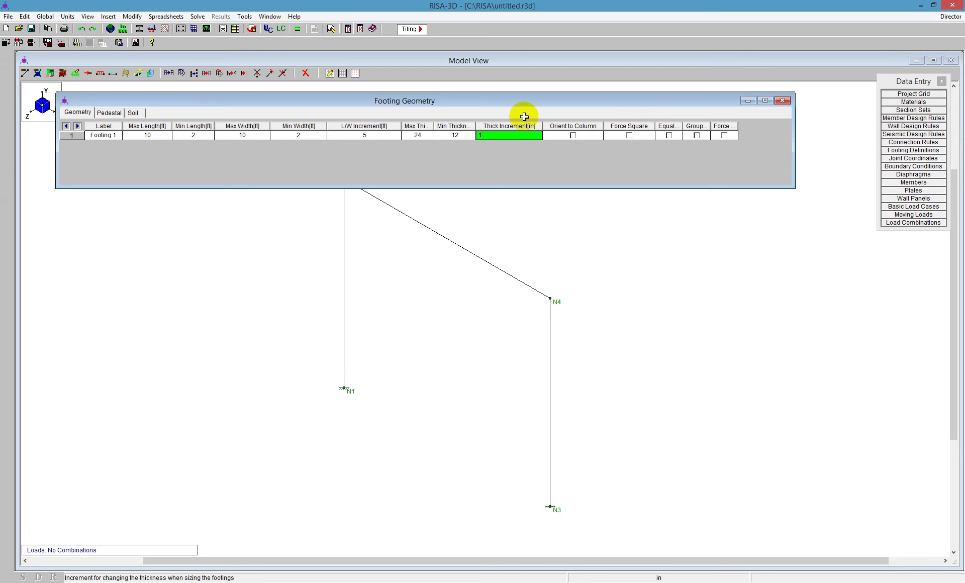
{"action": "left_click_drag", "start_coordinate": [603, 126], "coordinate": [515, 129]}
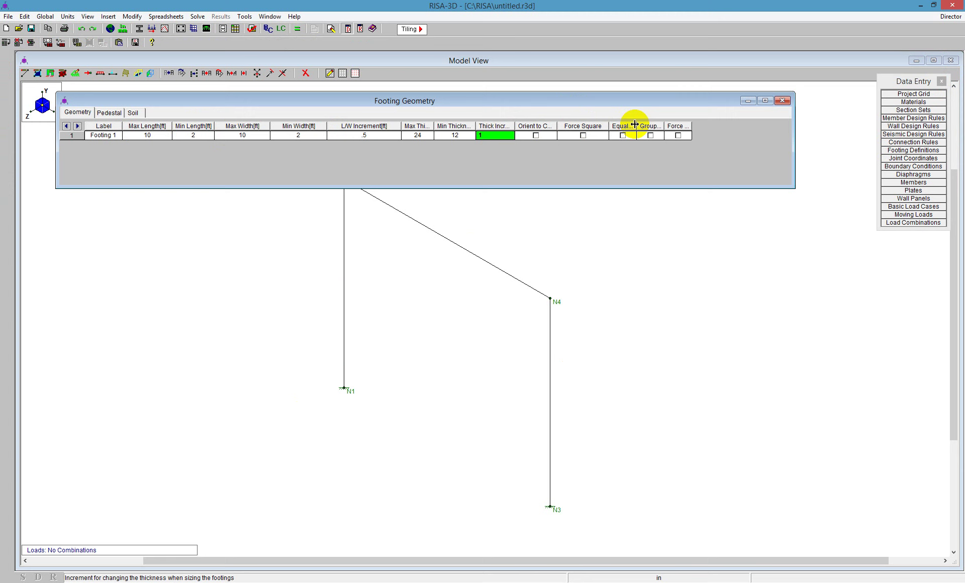
{"action": "left_click_drag", "start_coordinate": [635, 124], "coordinate": [676, 124]}
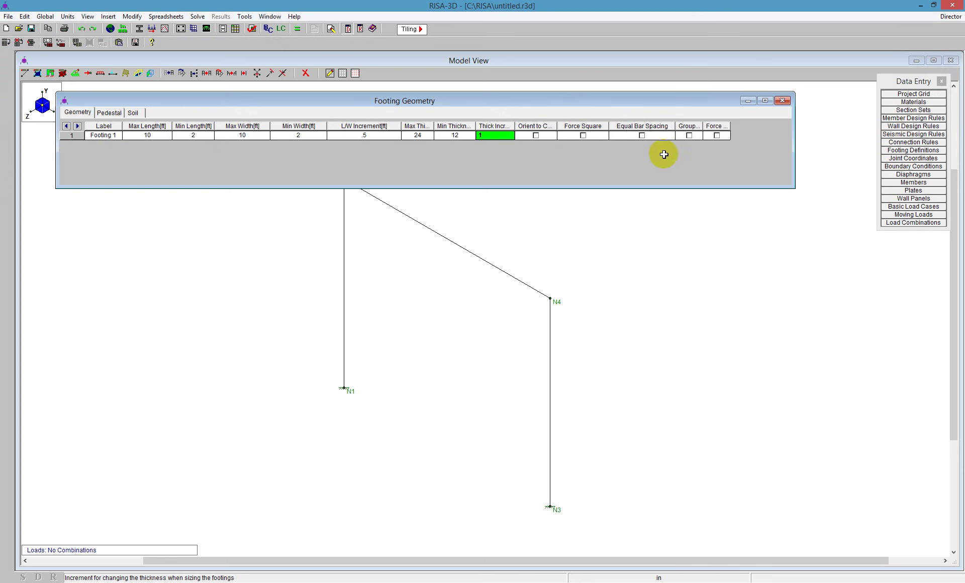
Toggle Equal Bar Spacing on and back off for Footing 1, widening the Group Design and Force Top Bar columns
{"action": "left_click", "coordinate": [658, 139]}
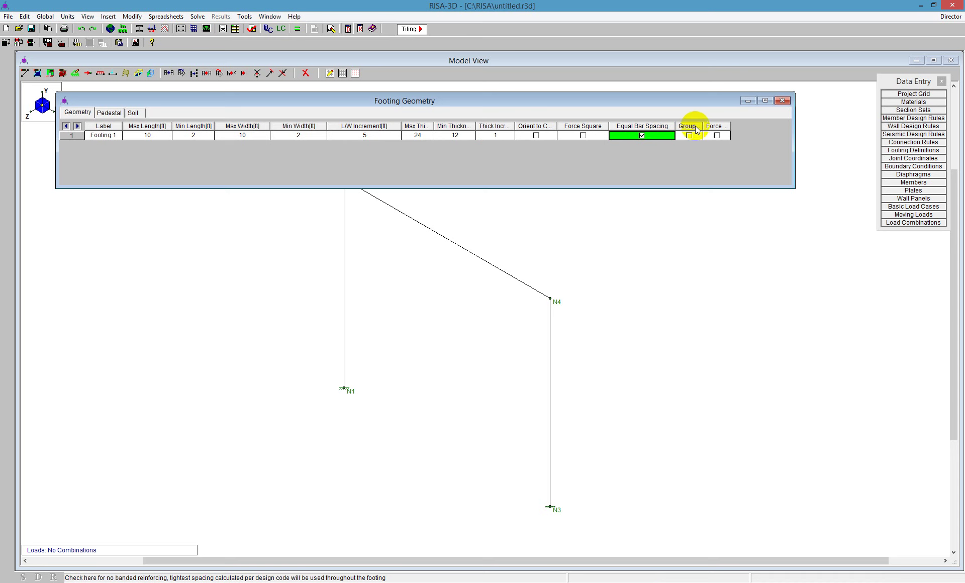
{"action": "left_click_drag", "start_coordinate": [703, 126], "coordinate": [732, 125]}
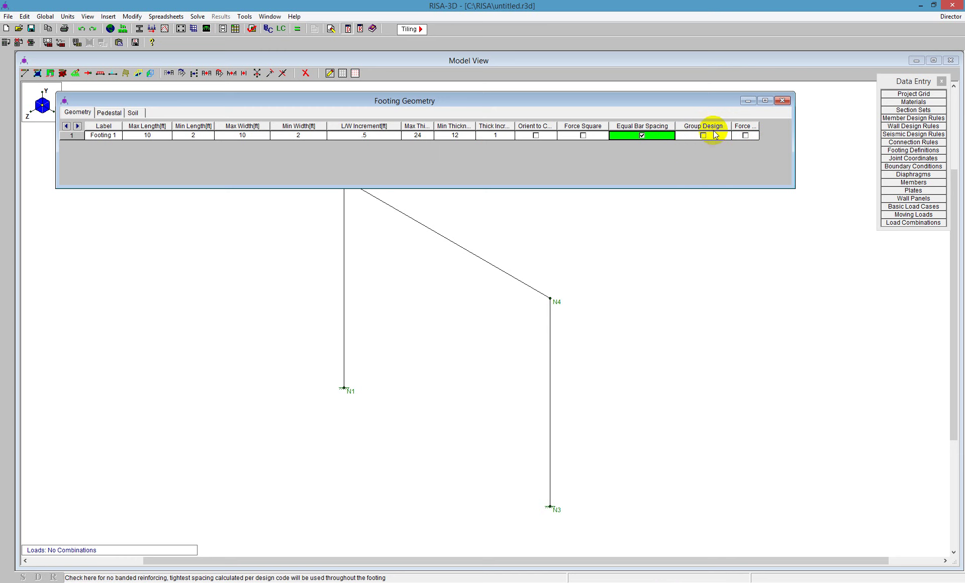
{"action": "left_click", "coordinate": [641, 136]}
{"action": "left_click_drag", "start_coordinate": [759, 127], "coordinate": [836, 143]}
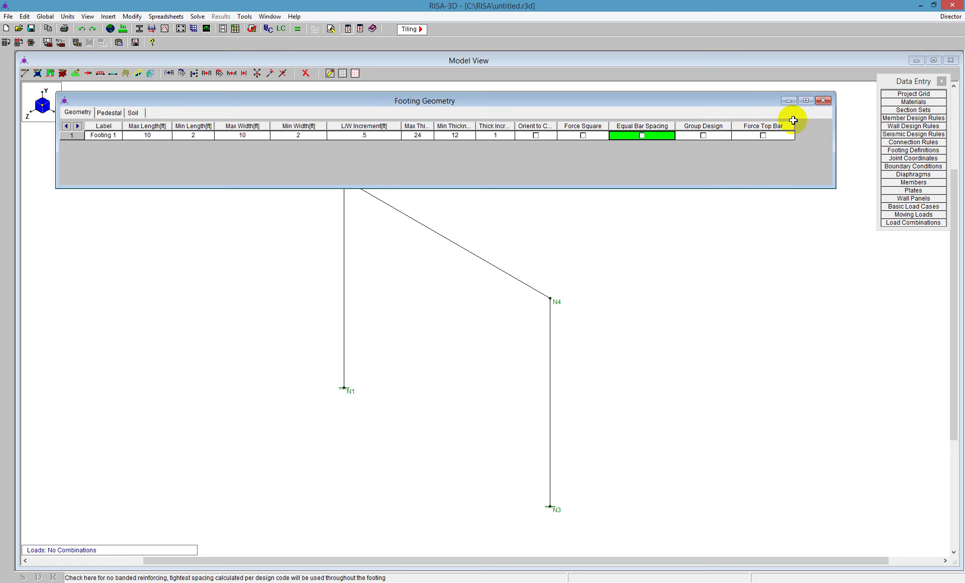
{"action": "left_click", "coordinate": [101, 134]}
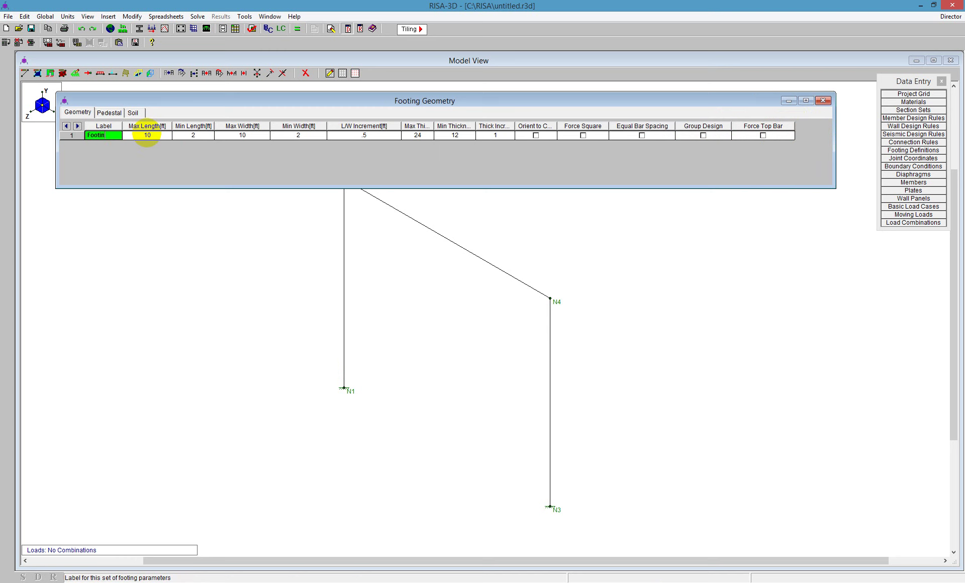
Add a Footing 2 row and set its maximum and minimum length to 5 ft
{"action": "key", "text": "Return"}
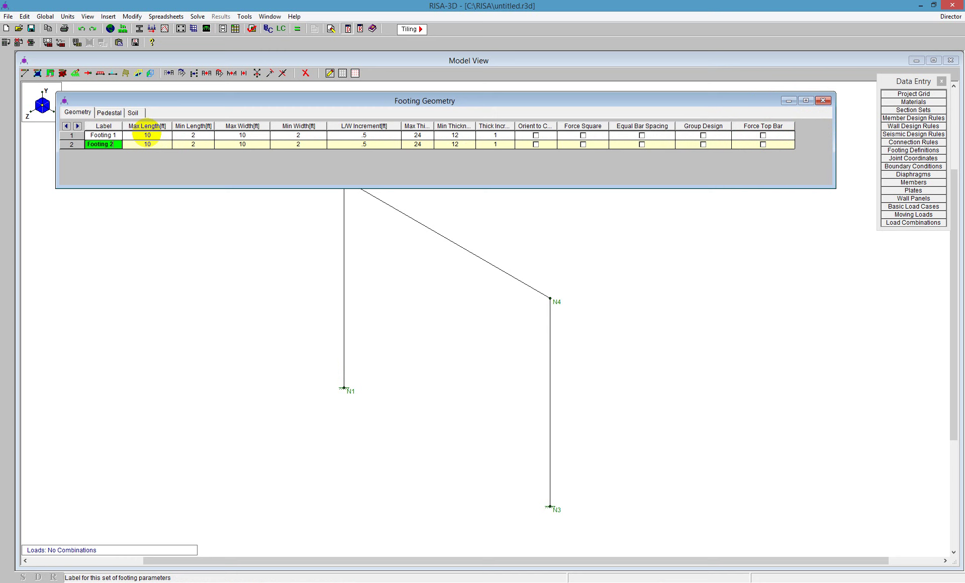
{"action": "key", "text": "Tab"}
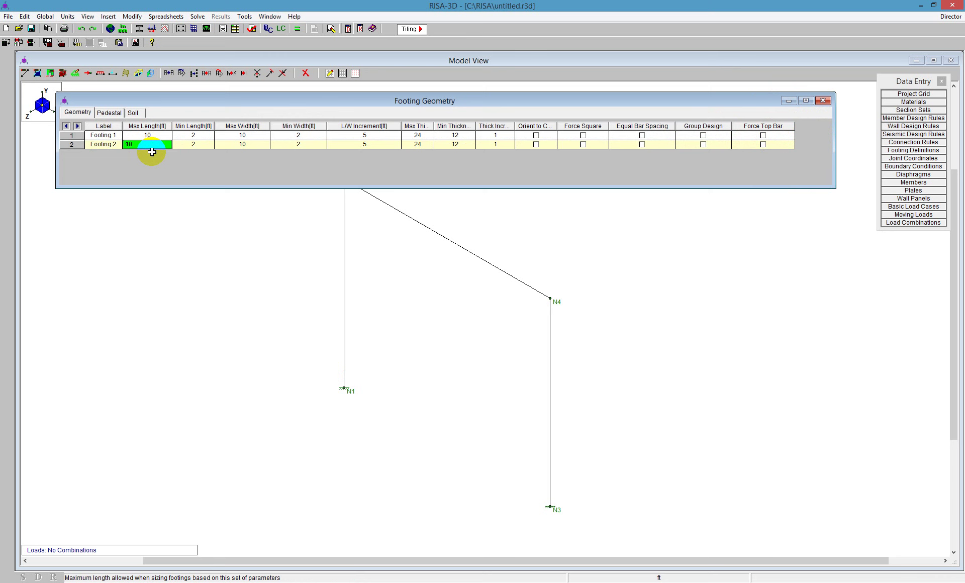
{"action": "double_click", "coordinate": [148, 145]}
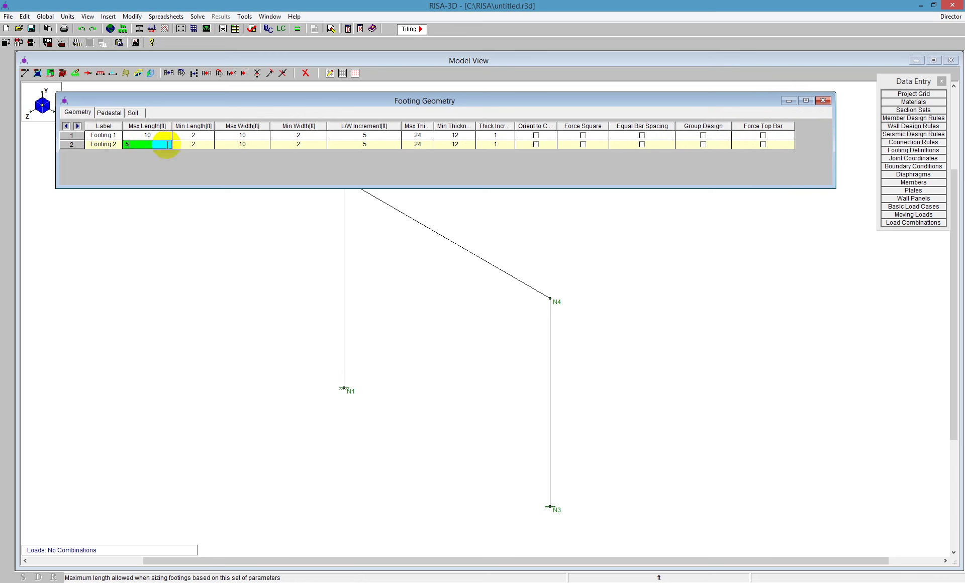
{"action": "type", "text": "5"}
{"action": "key", "text": "Tab"}
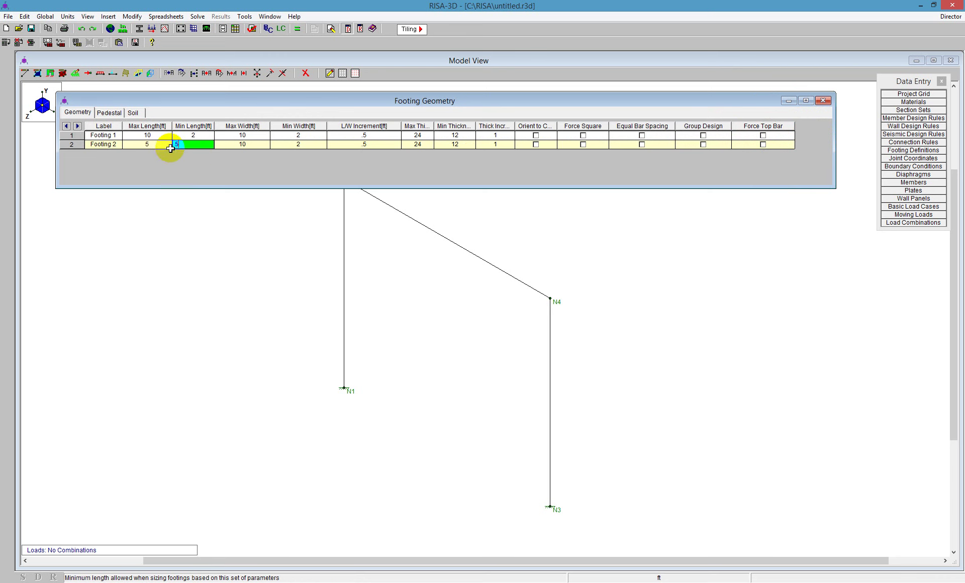
{"action": "double_click", "coordinate": [185, 144]}
{"action": "type", "text": "5"}
{"action": "key", "text": "Tab"}
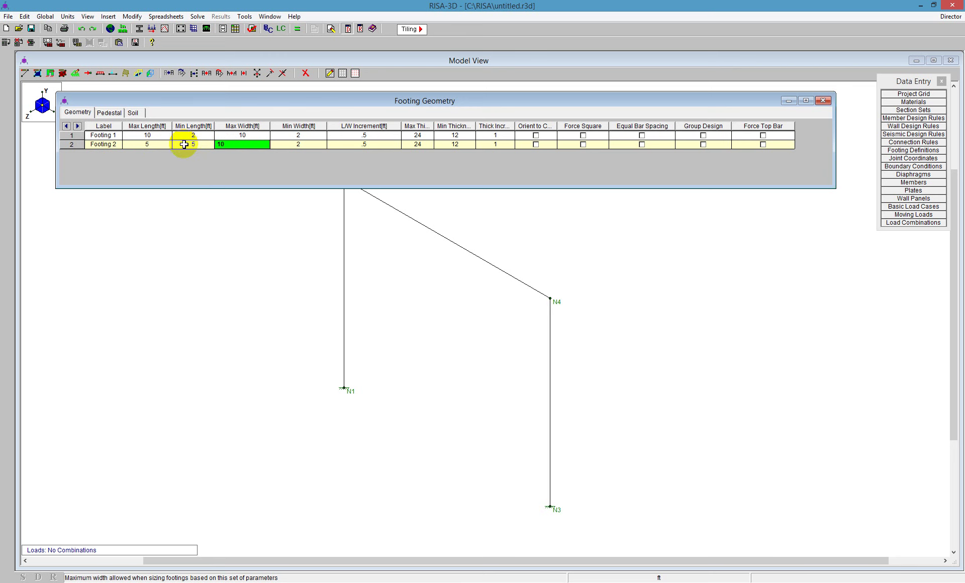
Set Footing 2's maximum and minimum width to 5 ft
{"action": "double_click", "coordinate": [242, 144]}
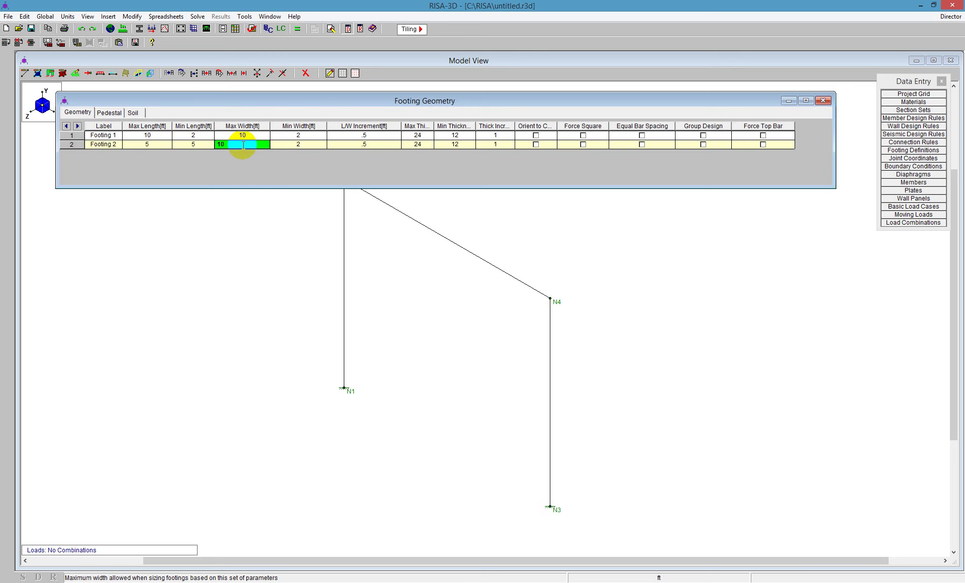
{"action": "type", "text": "5"}
{"action": "key", "text": "Tab"}
{"action": "double_click", "coordinate": [282, 146]}
{"action": "type", "text": "5"}
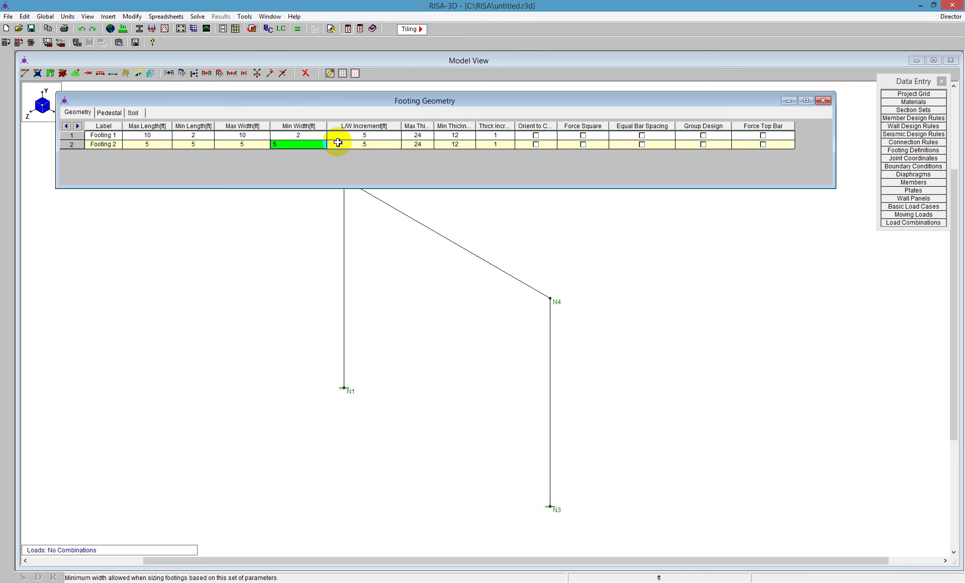
{"action": "left_click", "coordinate": [151, 143]}
{"action": "double_click", "coordinate": [188, 144]}
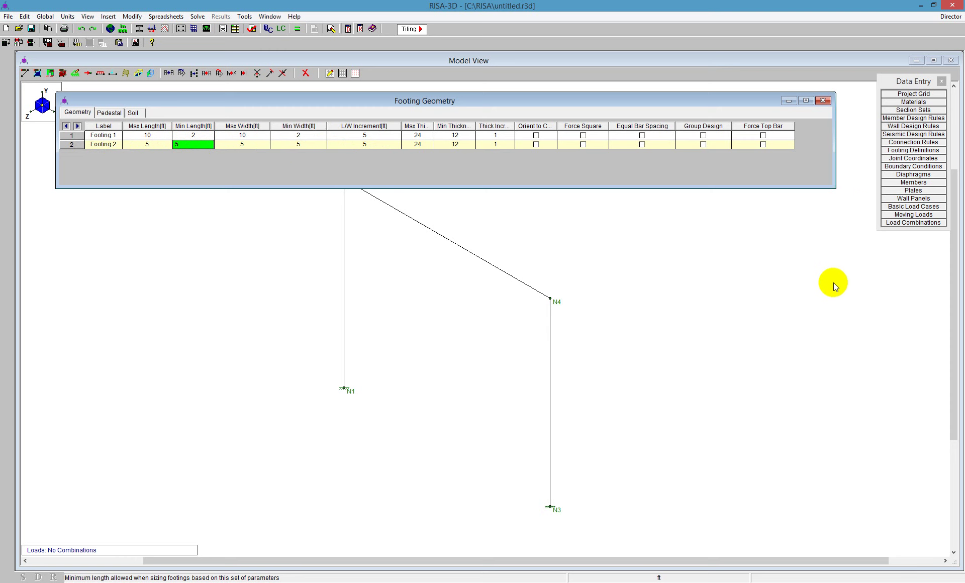
In Boundary Conditions, assign Footing 1 to joint N1 and Footing 2 to joint N3
{"action": "left_click", "coordinate": [908, 169]}
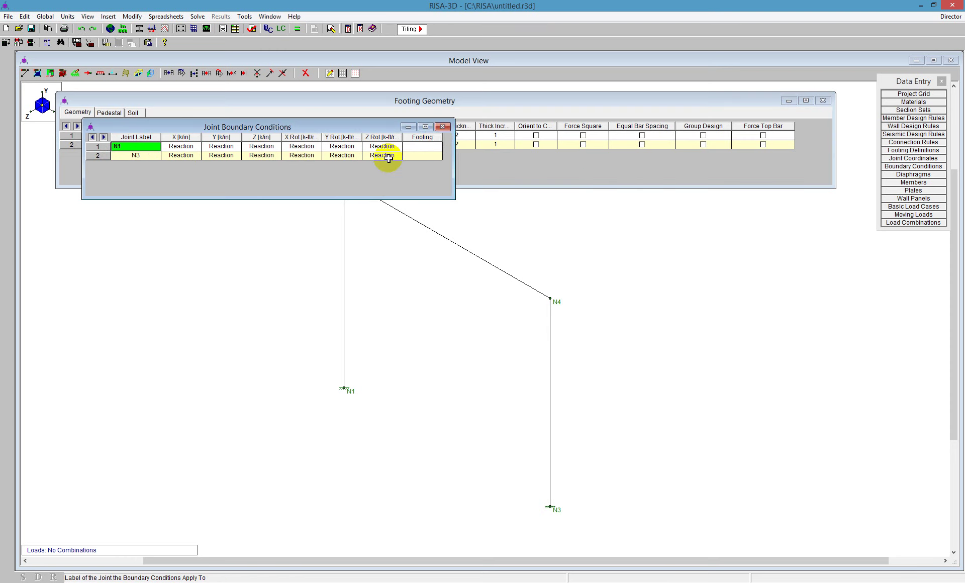
{"action": "left_click_drag", "start_coordinate": [366, 129], "coordinate": [325, 178]}
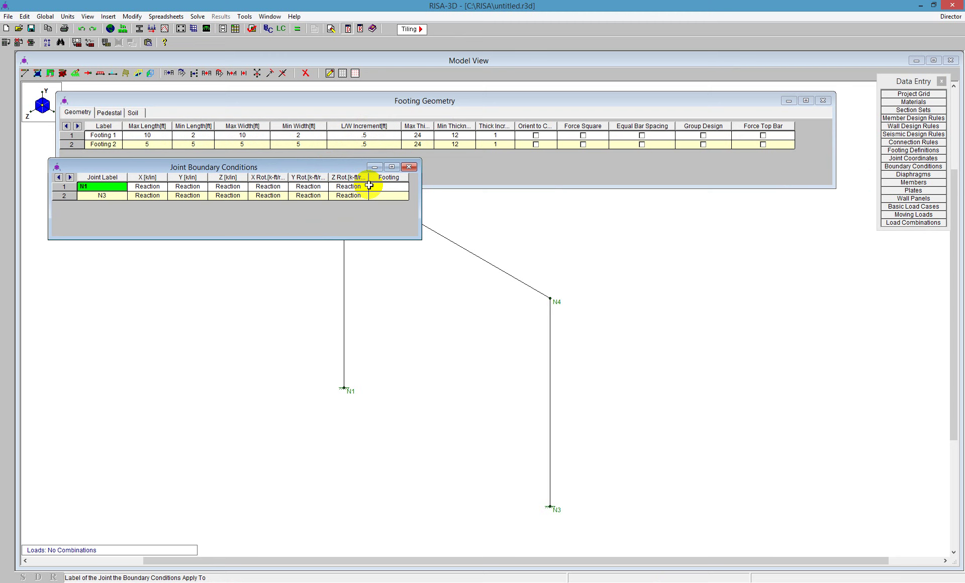
{"action": "left_click", "coordinate": [398, 188]}
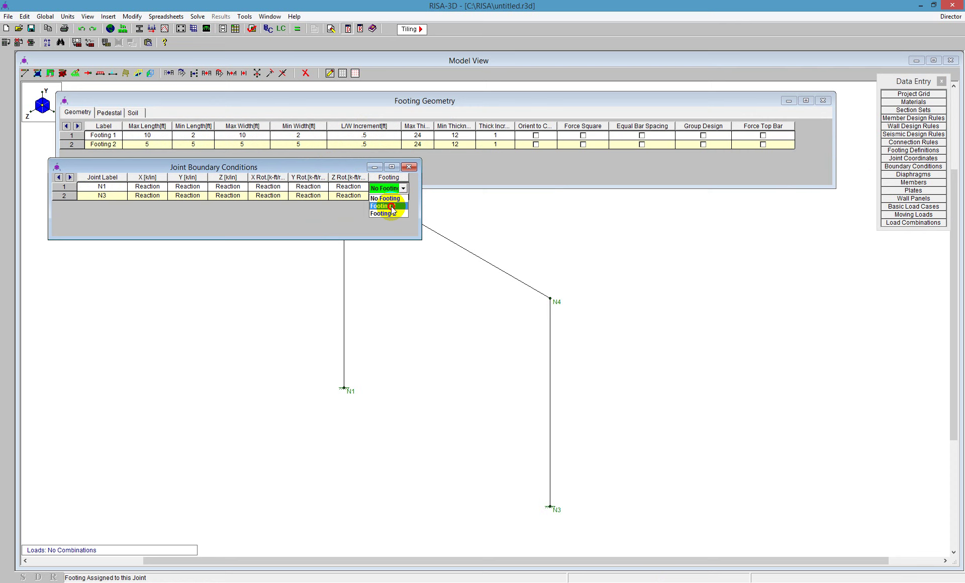
{"action": "left_click", "coordinate": [392, 206]}
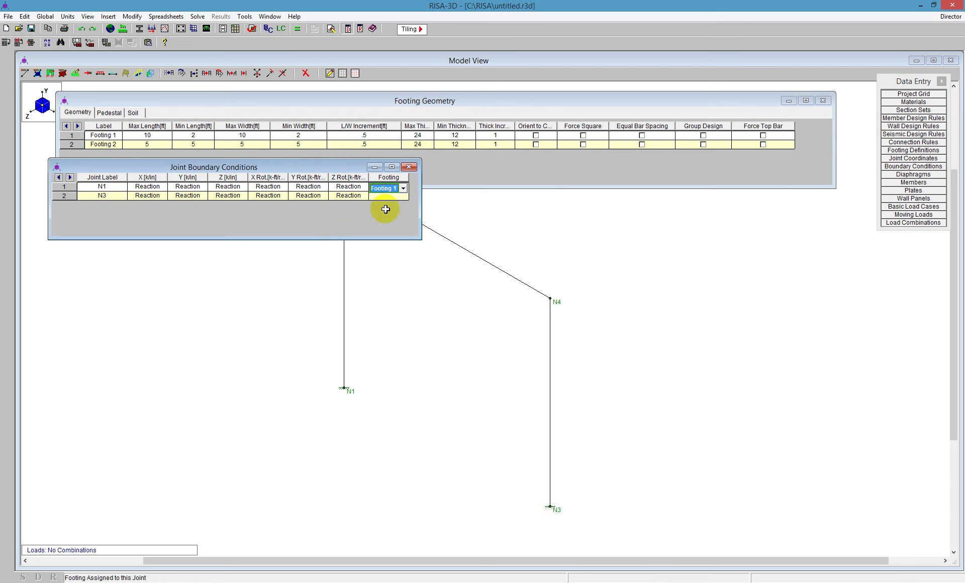
{"action": "left_click", "coordinate": [387, 197]}
{"action": "left_click", "coordinate": [388, 201]}
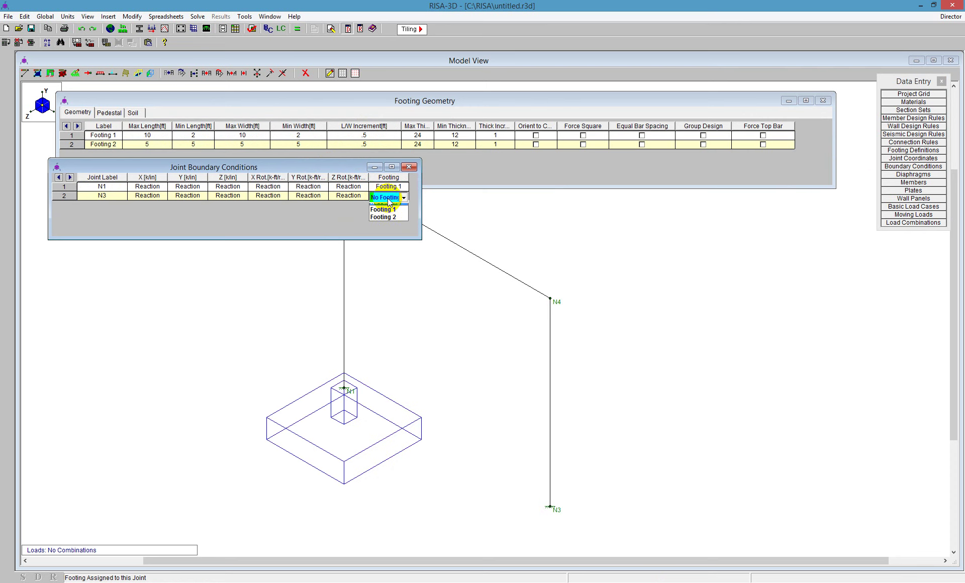
{"action": "left_click", "coordinate": [389, 222]}
{"action": "left_click", "coordinate": [592, 272]}
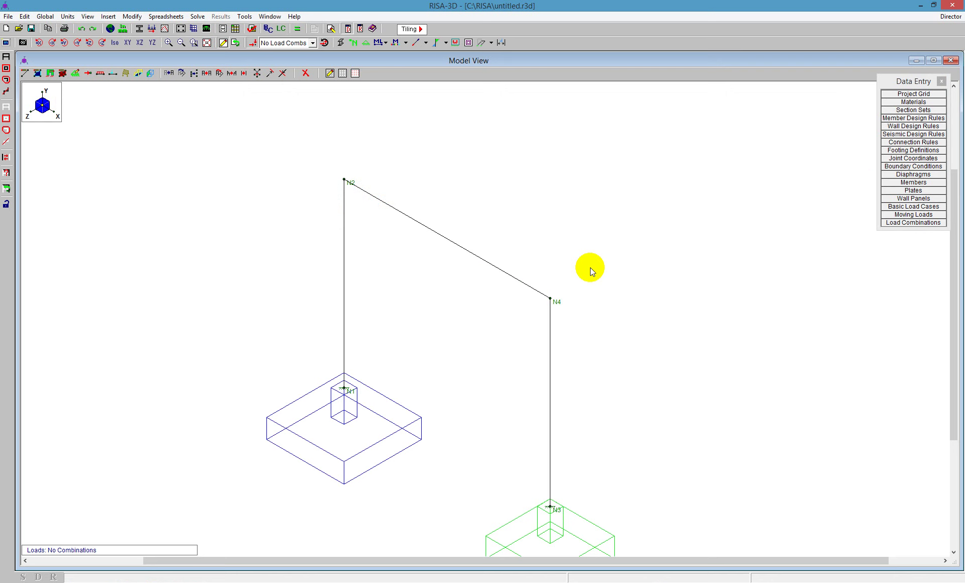
{"action": "scroll", "coordinate": [456, 182], "scroll_direction": "down", "scroll_amount": 2}
{"action": "scroll", "coordinate": [508, 414], "scroll_direction": "up", "scroll_amount": 2}
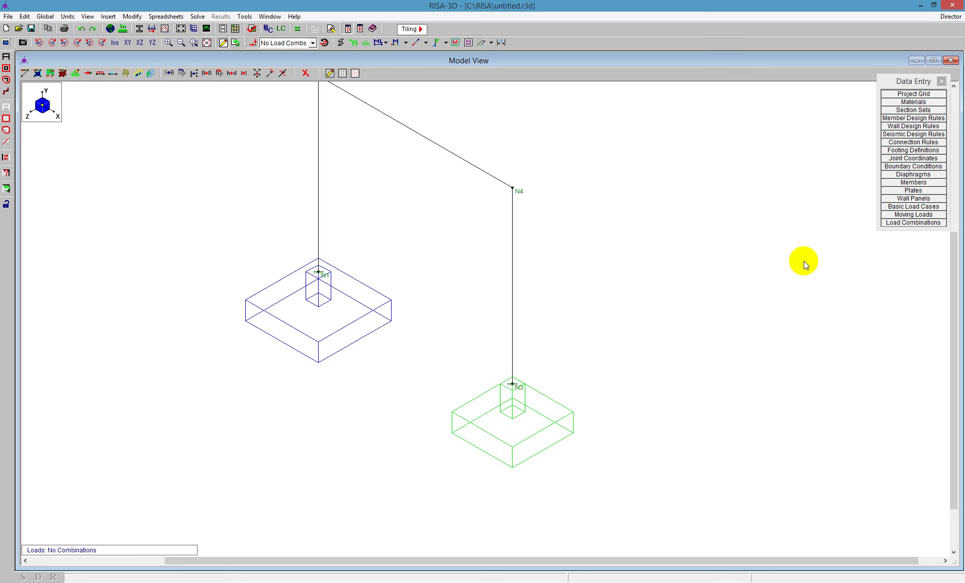
Keep Dead Load as DL and Live Load as LL in Basic Load Cases, then show Load Combinations
{"action": "left_click", "coordinate": [889, 208]}
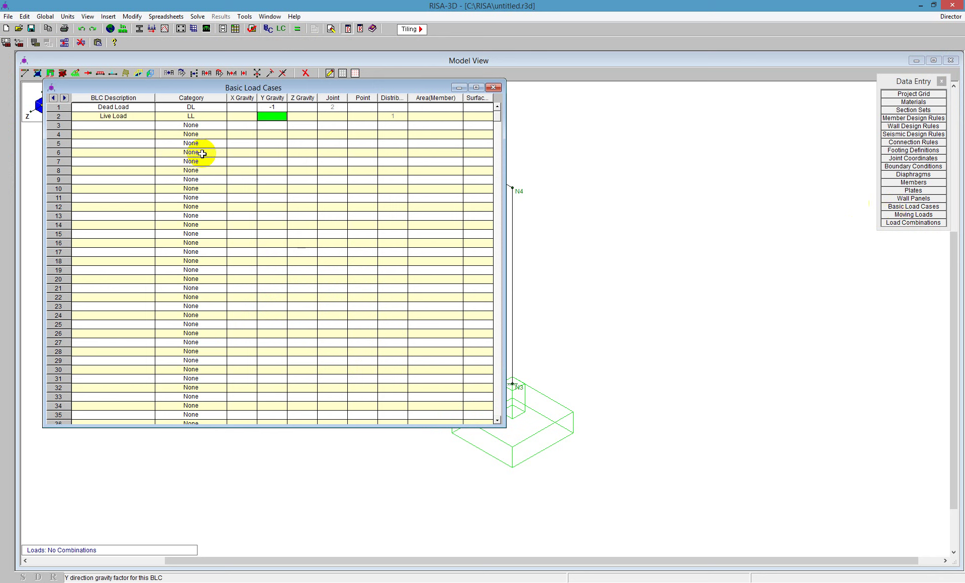
{"action": "left_click_drag", "start_coordinate": [203, 99], "coordinate": [187, 153]}
{"action": "left_click", "coordinate": [185, 108]}
{"action": "left_click", "coordinate": [196, 117]}
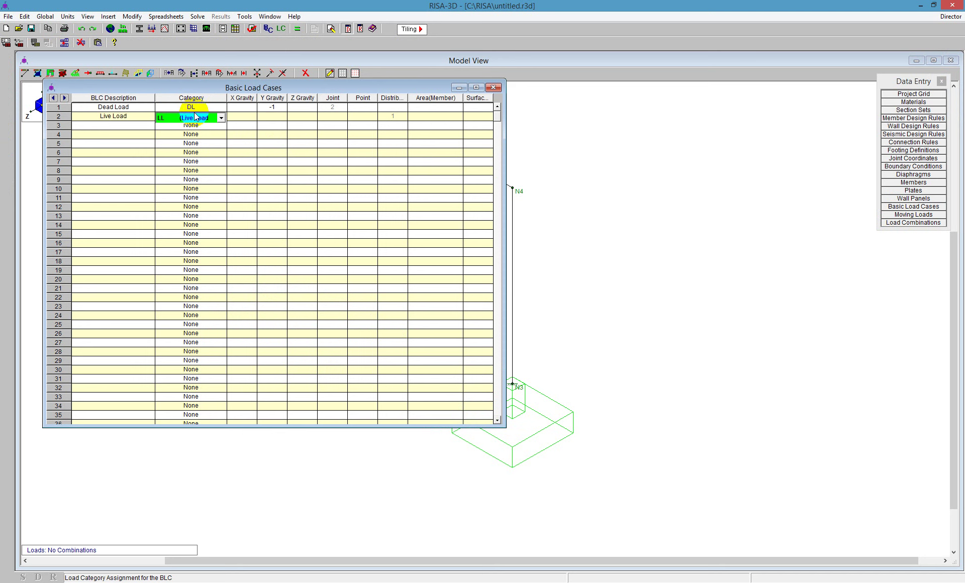
{"action": "left_click", "coordinate": [902, 223]}
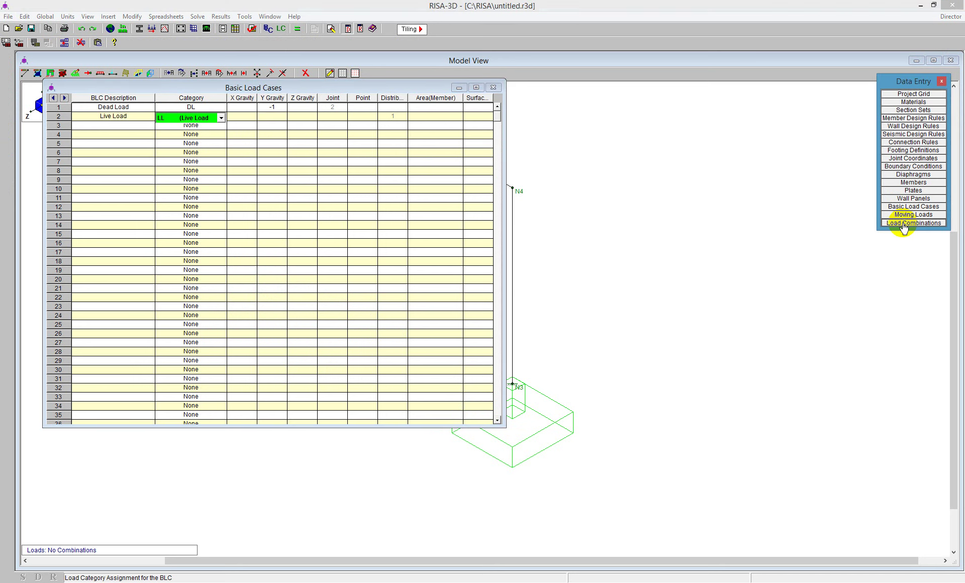
Enter a 'Total' load combination of DL and LL, each at factor 1
{"action": "left_click_drag", "start_coordinate": [318, 78], "coordinate": [340, 150]}
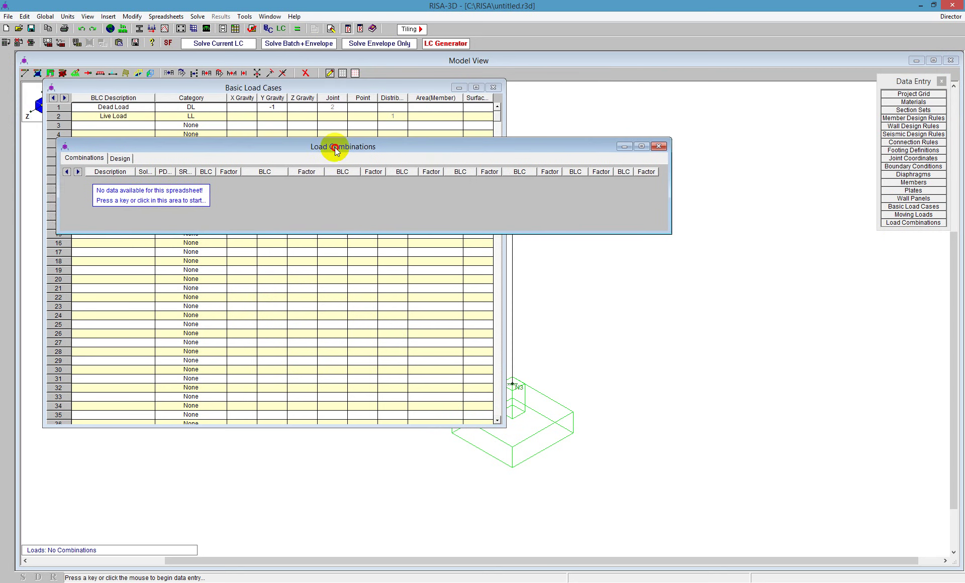
{"action": "left_click", "coordinate": [153, 203]}
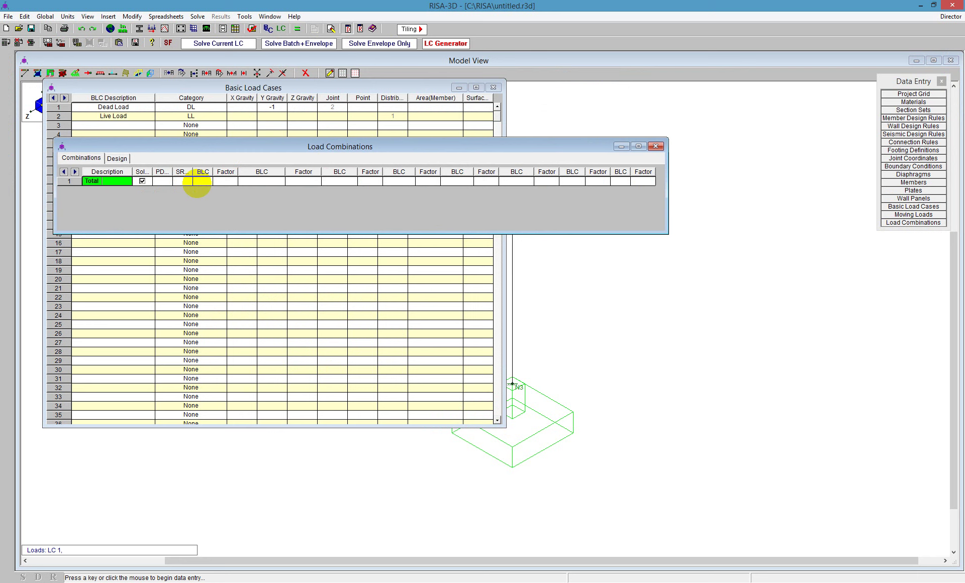
{"action": "key", "text": "Tab"}
{"action": "key", "text": "Tab"}
{"action": "key", "text": "Tab"}
{"action": "key", "text": "Tab"}
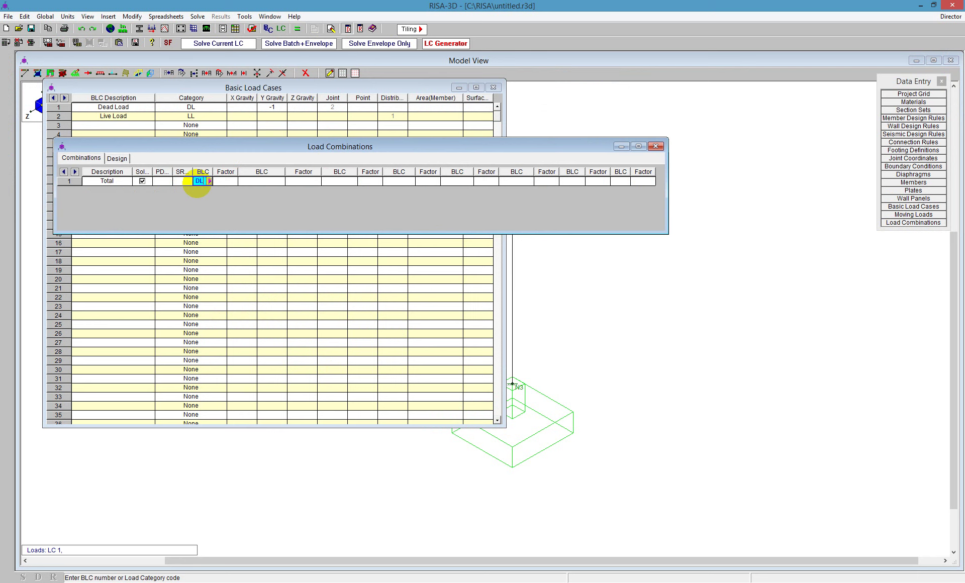
{"action": "key", "text": "Tab"}
{"action": "key", "text": "Tab"}
{"action": "type", "text": "L"}
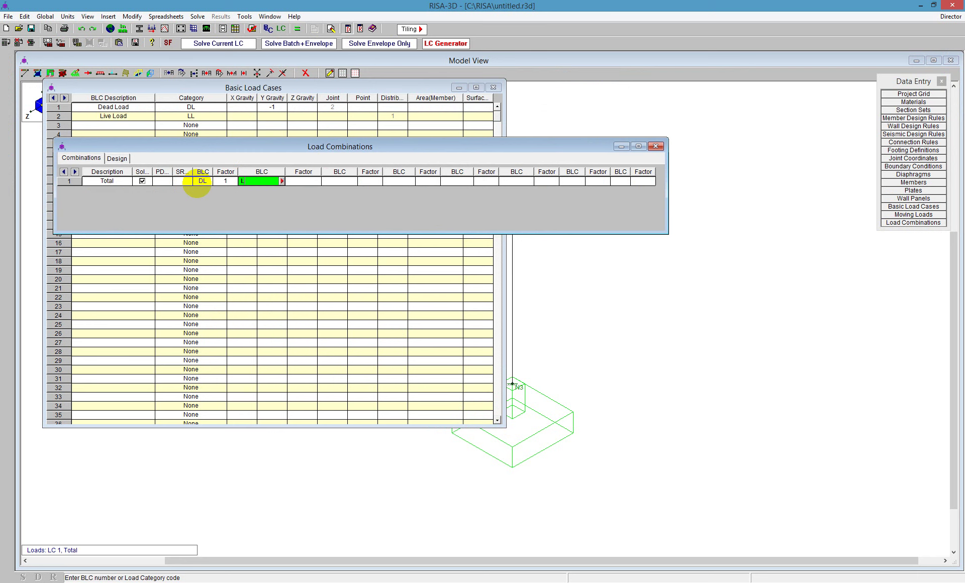
{"action": "type", "text": "L"}
{"action": "key", "text": "Tab"}
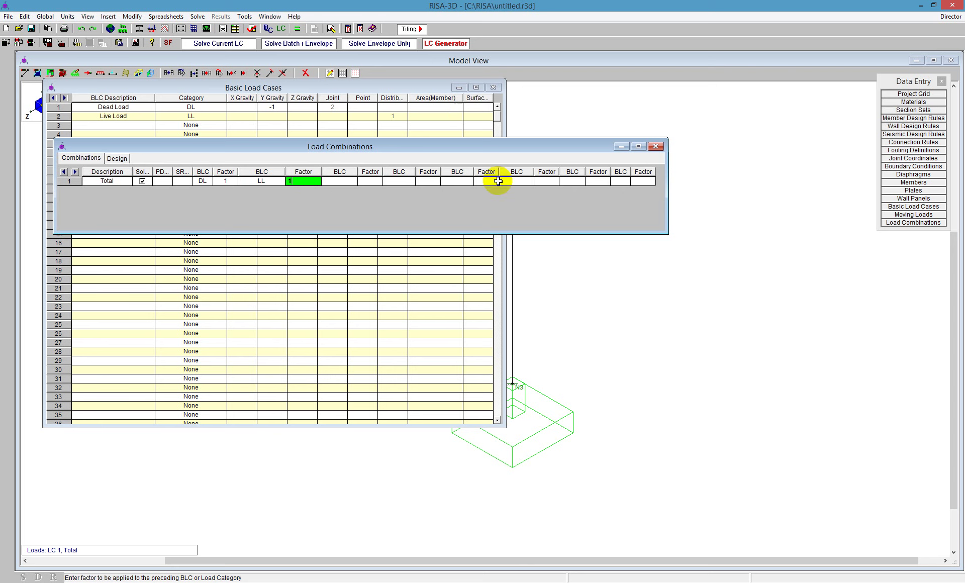
{"action": "left_click", "coordinate": [449, 46]}
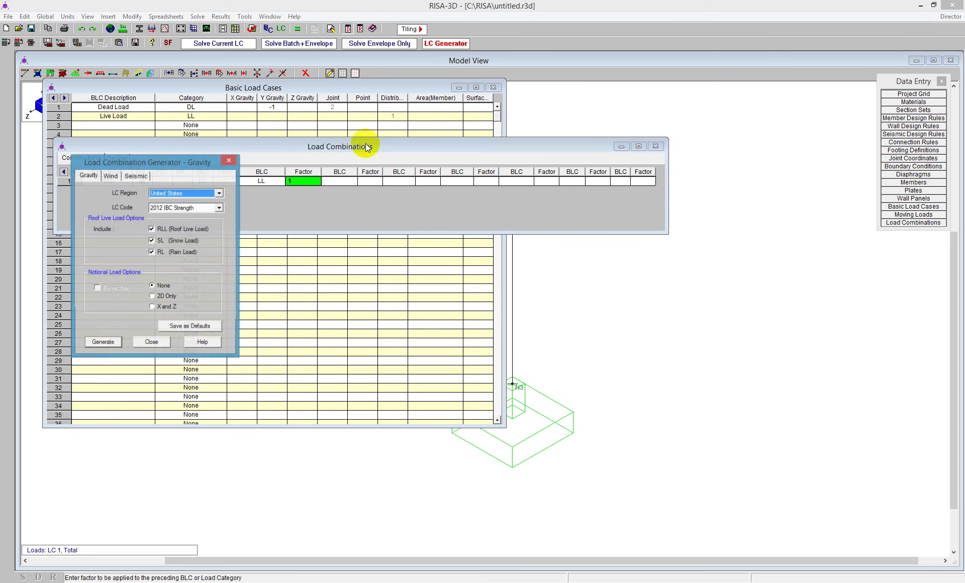
Generate 2012 IBC Strength combinations without RLL, SL and RL, producing IBC 16-1 and IBC 16-2 (a)
{"action": "left_click_drag", "start_coordinate": [186, 162], "coordinate": [462, 170]}
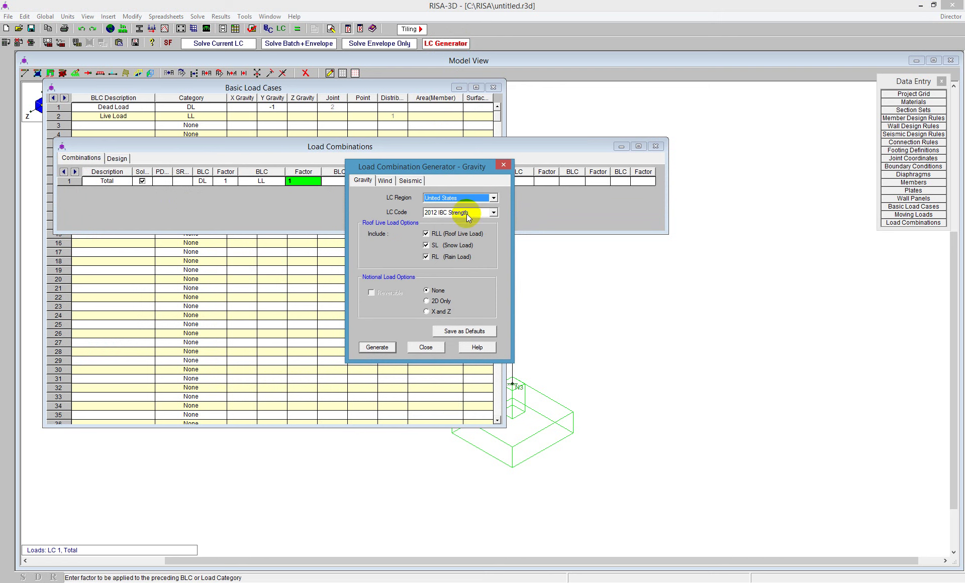
{"action": "left_click", "coordinate": [441, 234]}
{"action": "left_click", "coordinate": [441, 246]}
{"action": "left_click", "coordinate": [441, 257]}
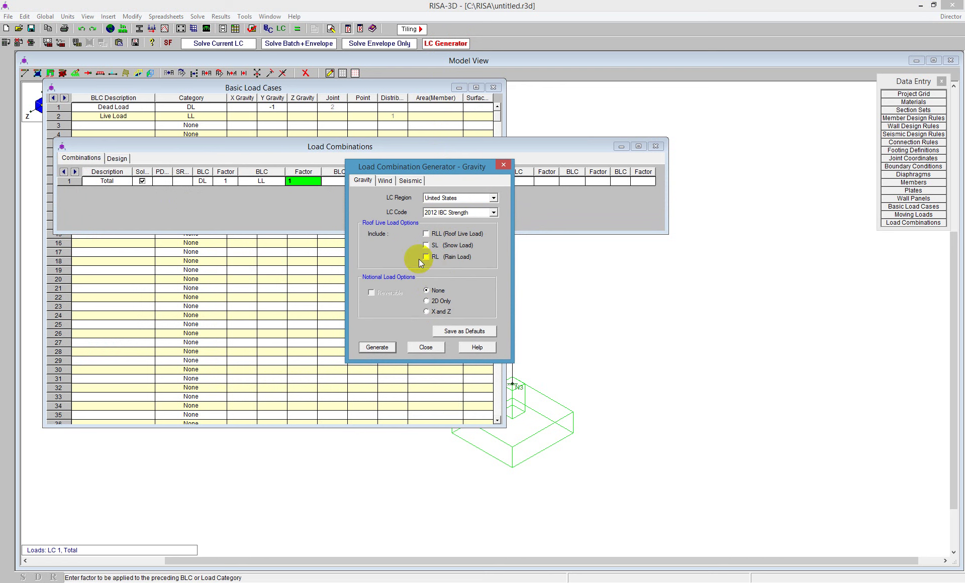
{"action": "left_click", "coordinate": [377, 348]}
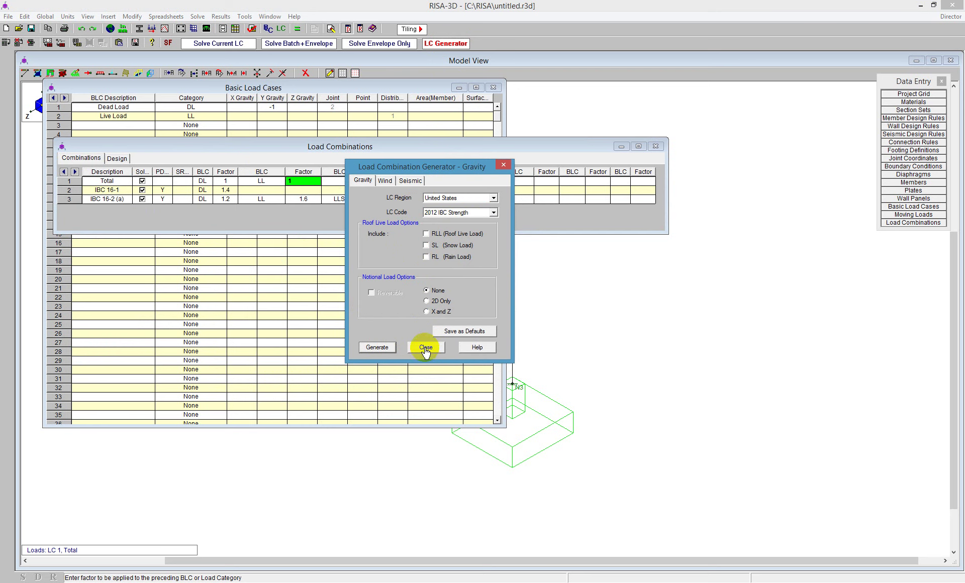
{"action": "left_click", "coordinate": [426, 348]}
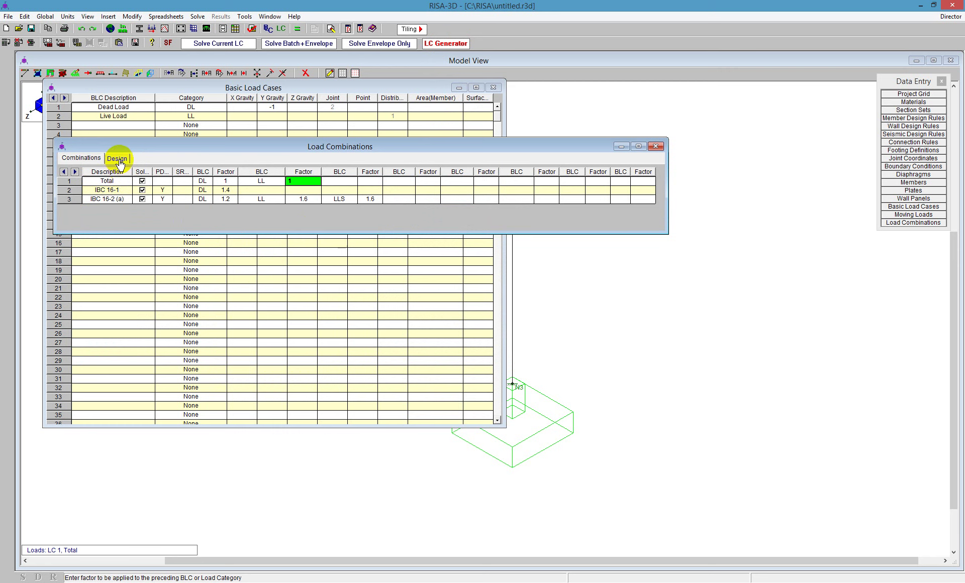
Mark row 1, the Total combination, as a Service combination in the Design settings
{"action": "left_click", "coordinate": [118, 159]}
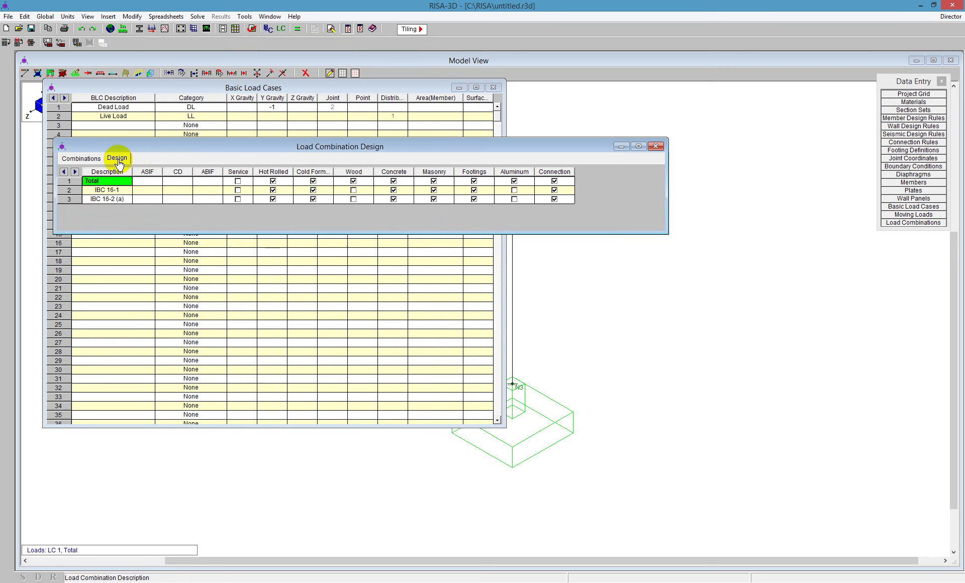
{"action": "left_click", "coordinate": [235, 181]}
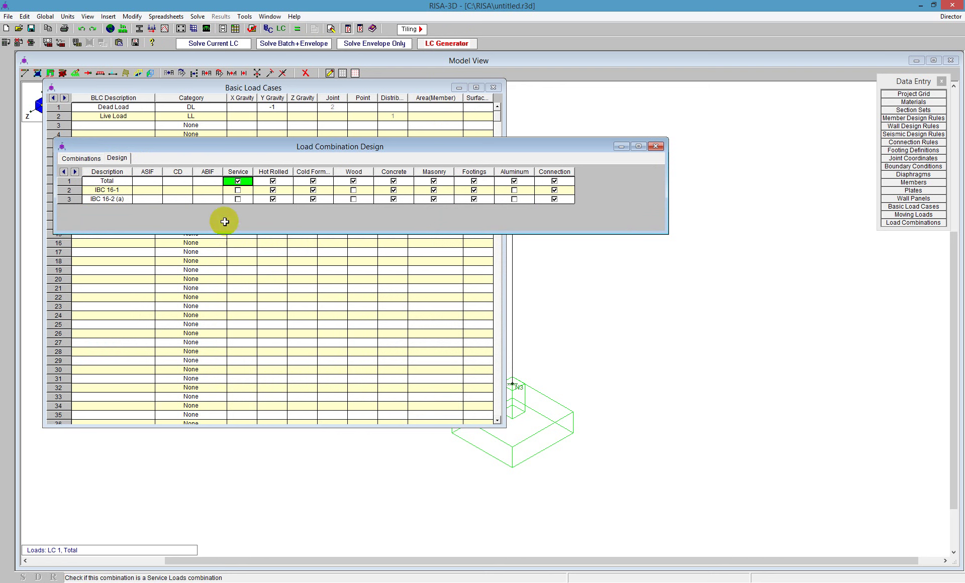
{"action": "left_click", "coordinate": [244, 179]}
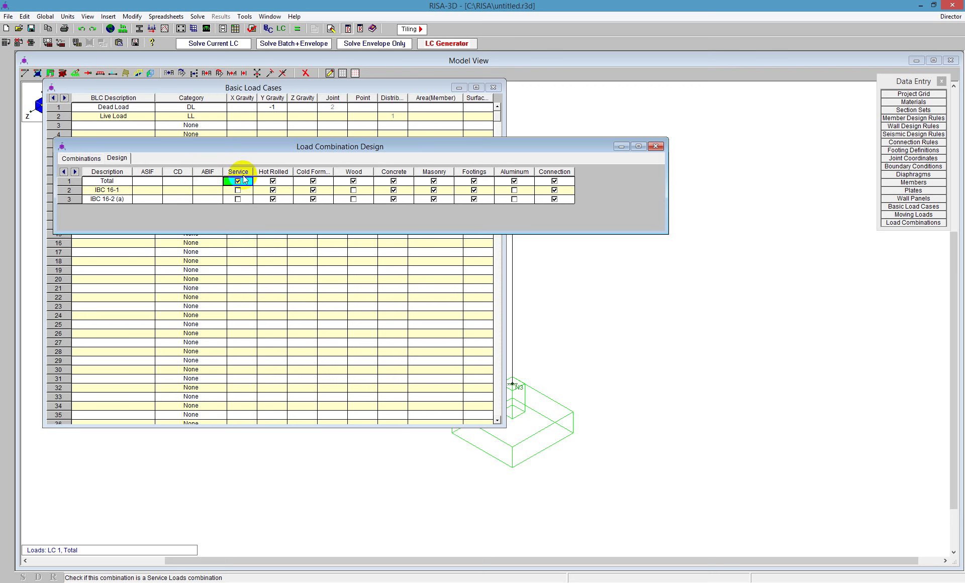
{"action": "left_click", "coordinate": [81, 158]}
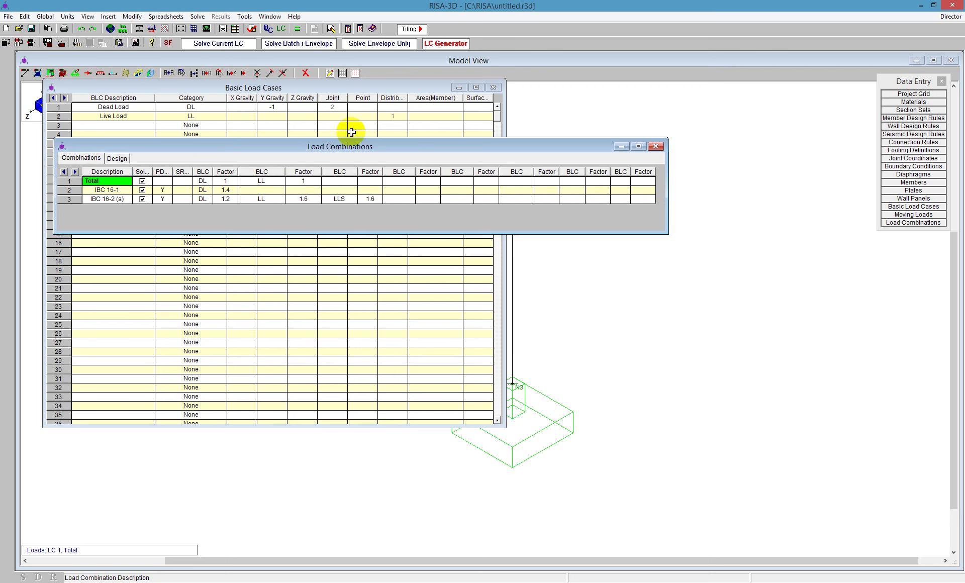
Solve with Batch+Envelope, accept the P-Delta warning, close both load spreadsheets, and glance at Joint Reactions
{"action": "left_click", "coordinate": [296, 46]}
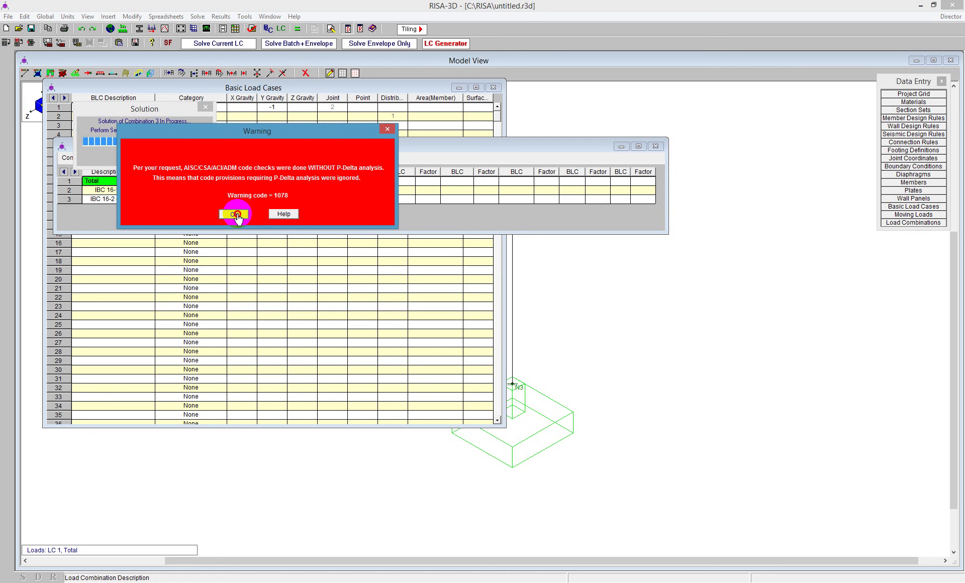
{"action": "left_click", "coordinate": [235, 214]}
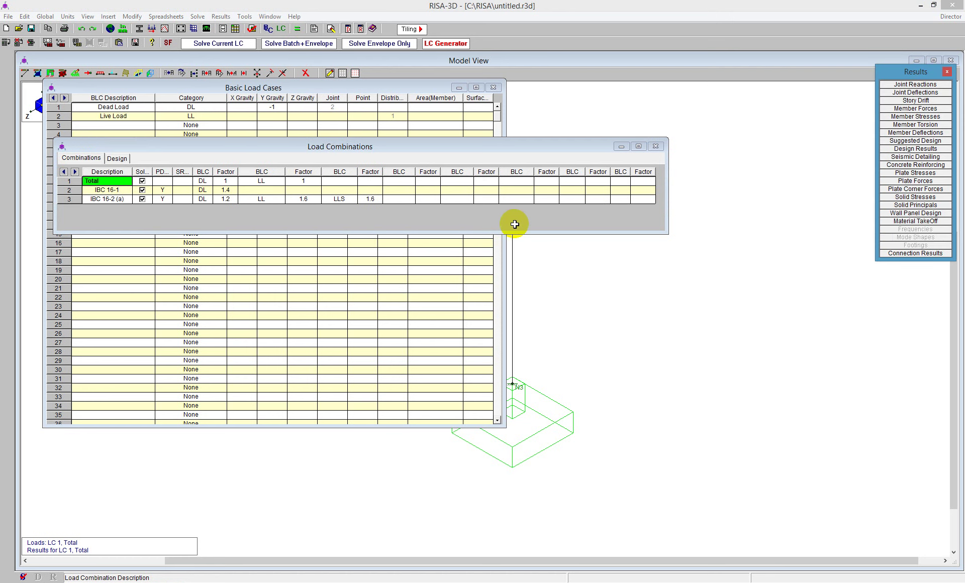
{"action": "left_click", "coordinate": [656, 146]}
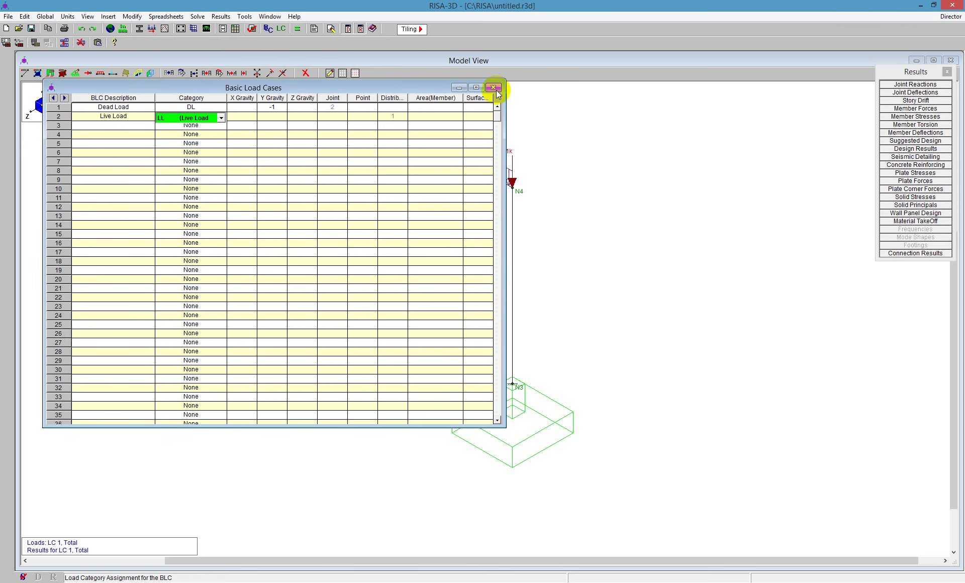
{"action": "left_click", "coordinate": [493, 87]}
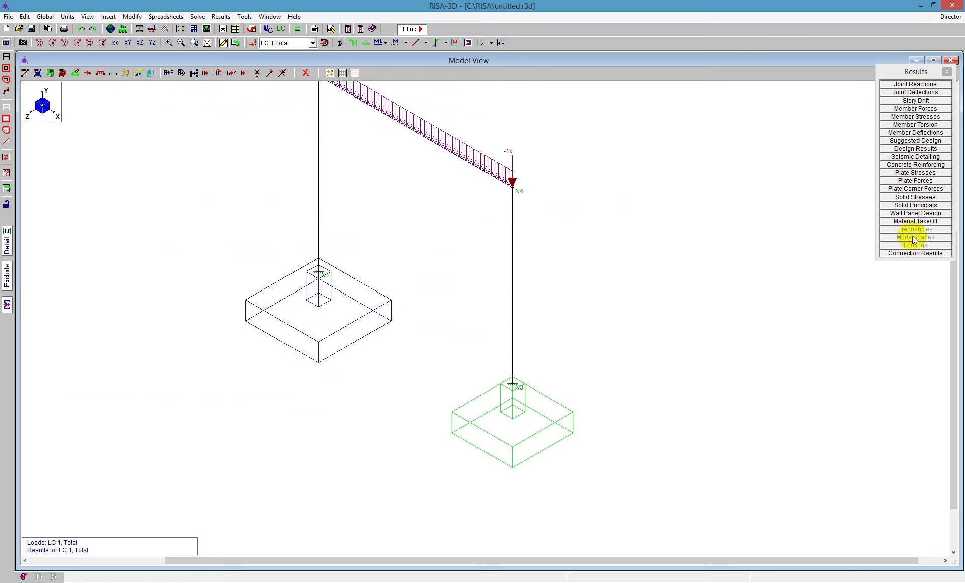
{"action": "left_click", "coordinate": [907, 85]}
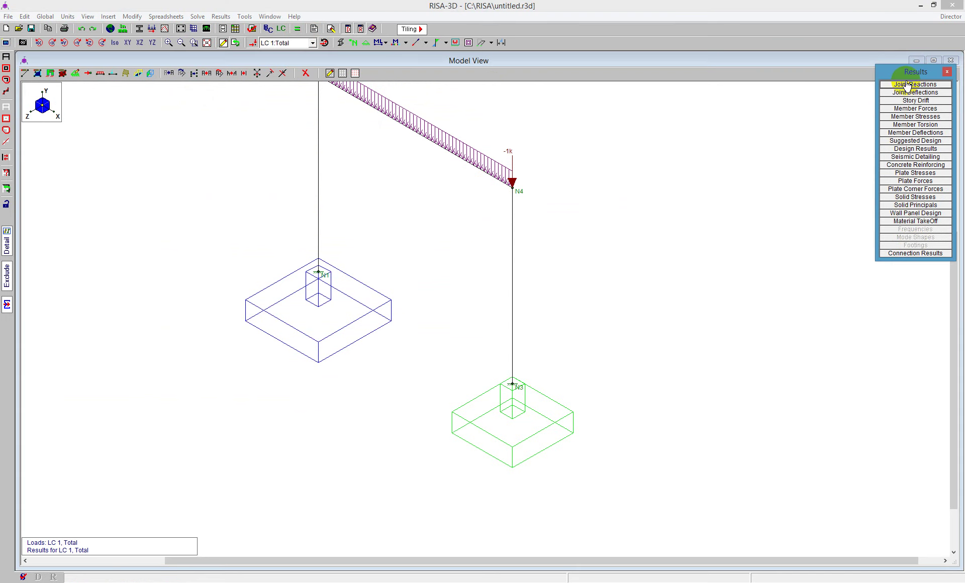
{"action": "left_click", "coordinate": [477, 159]}
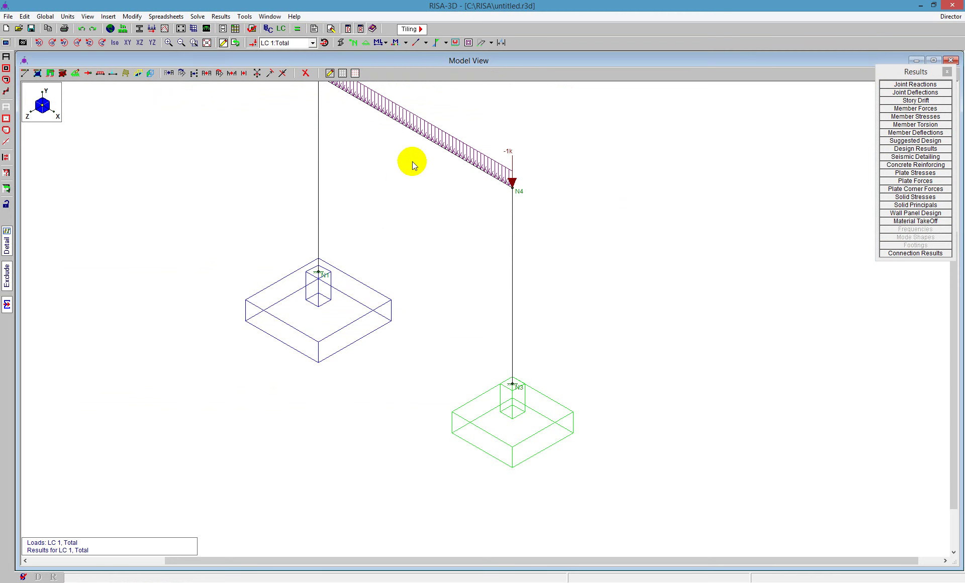
Solve with Design Footings chosen, sizing N1 at 2×2 ft and N3 at 5×5 ft
{"action": "left_click", "coordinate": [297, 31]}
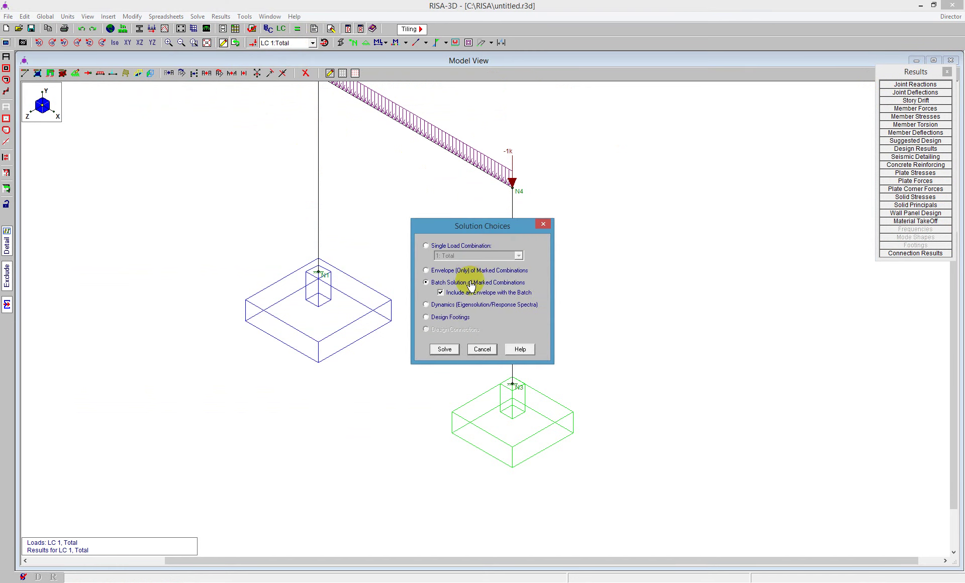
{"action": "left_click", "coordinate": [427, 317]}
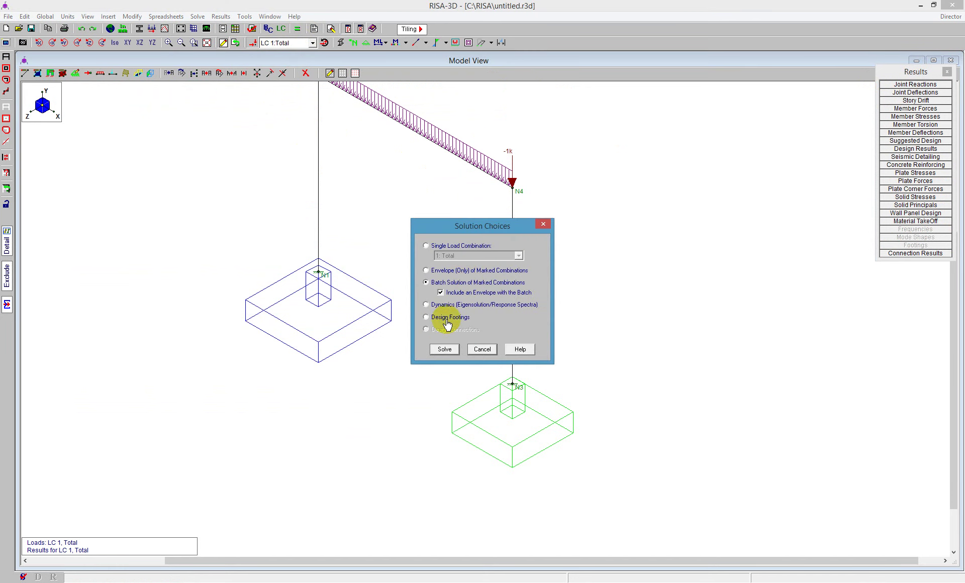
{"action": "left_click", "coordinate": [444, 349]}
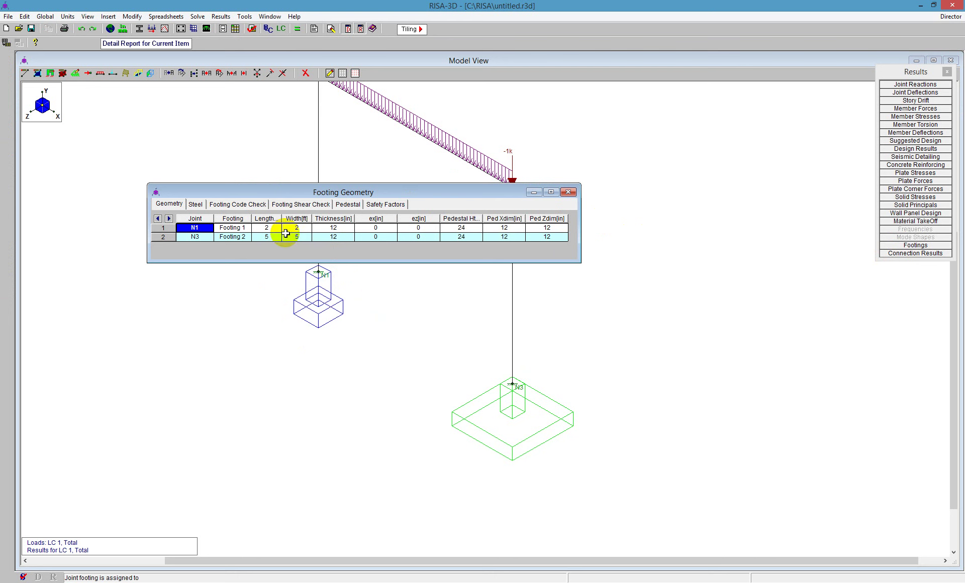
Check the designed footing sizes and set Footing 2 at N3 to a width of 5 ft
{"action": "left_click_drag", "start_coordinate": [285, 191], "coordinate": [251, 181]}
{"action": "left_click", "coordinate": [200, 193]}
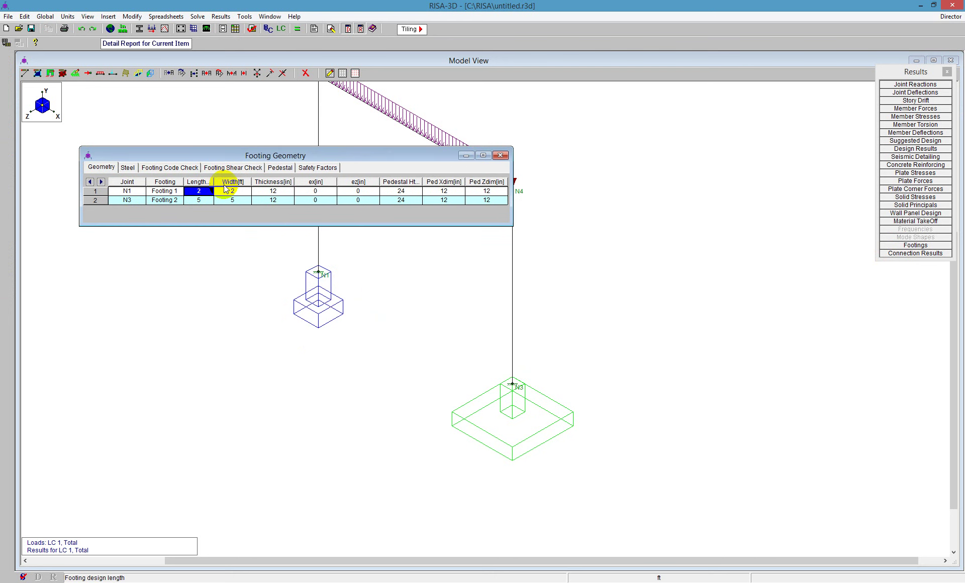
{"action": "left_click", "coordinate": [270, 192]}
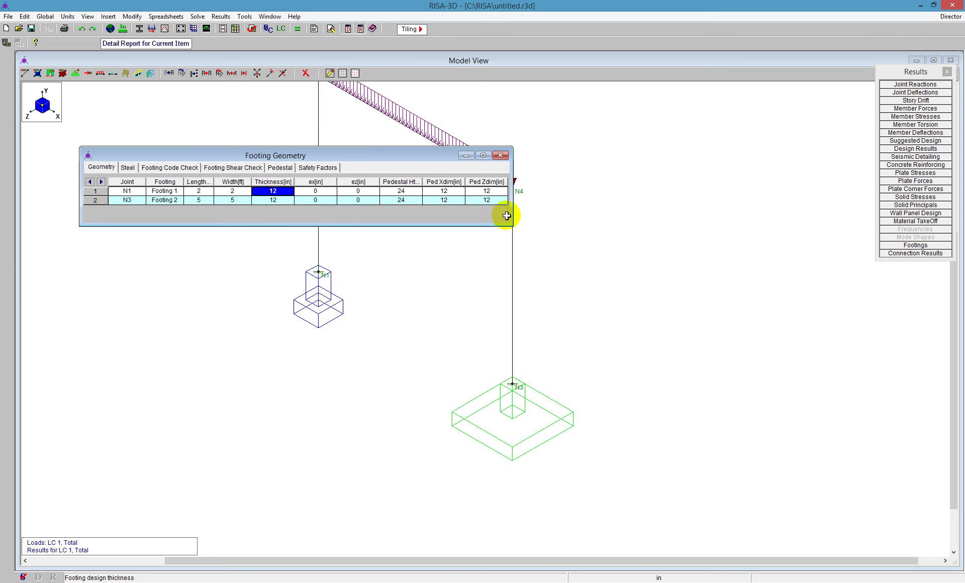
{"action": "left_click_drag", "start_coordinate": [513, 216], "coordinate": [610, 232]}
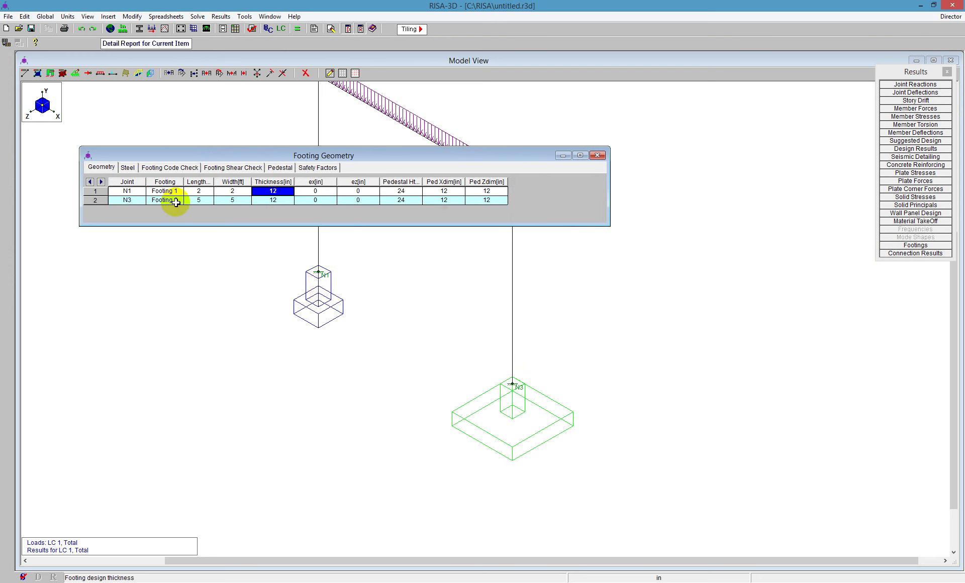
{"action": "left_click", "coordinate": [198, 201]}
{"action": "left_click", "coordinate": [230, 201]}
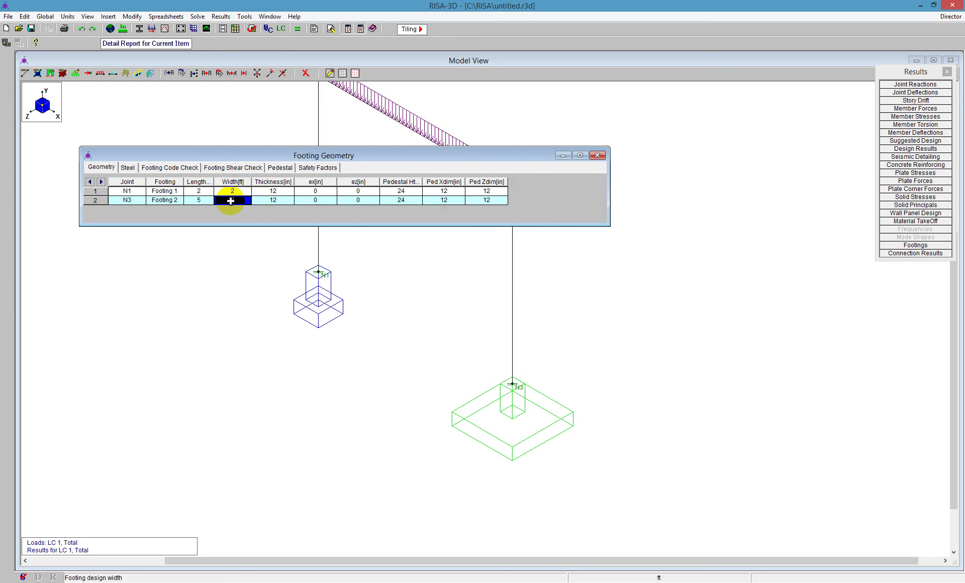
{"action": "type", "text": "5"}
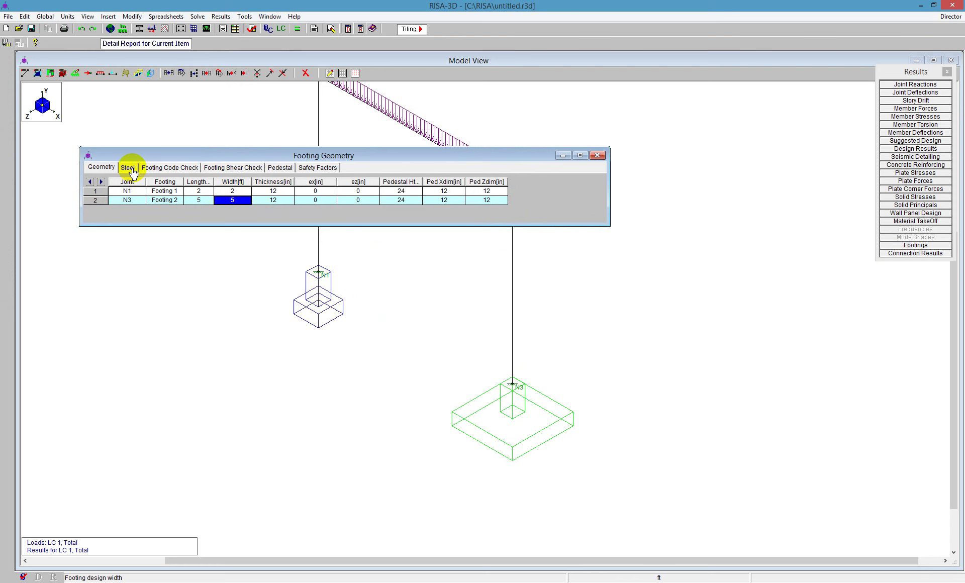
Review the Steel, Code Check, Shear Check, Pedestal and Safety Factors results for both footings
{"action": "left_click", "coordinate": [130, 168]}
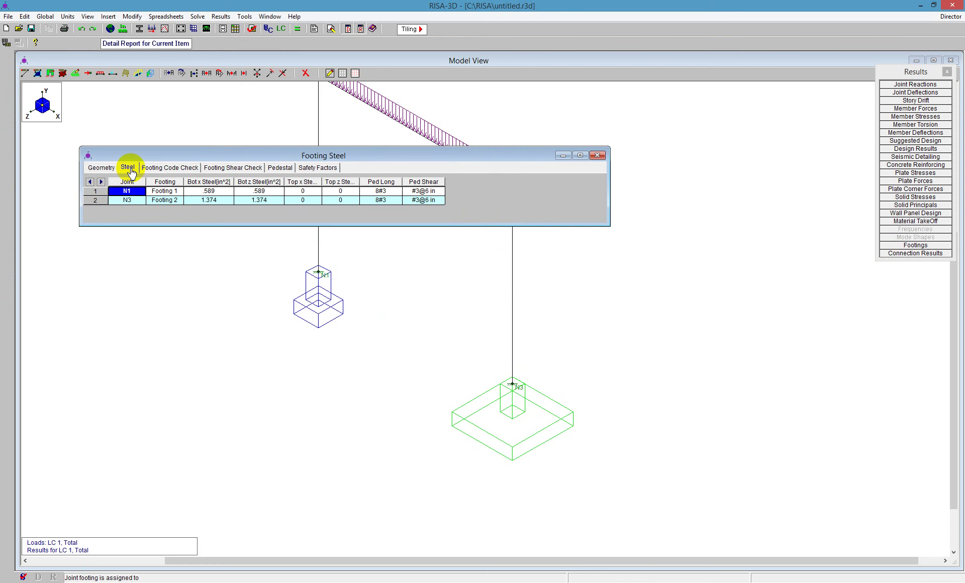
{"action": "left_click", "coordinate": [176, 169]}
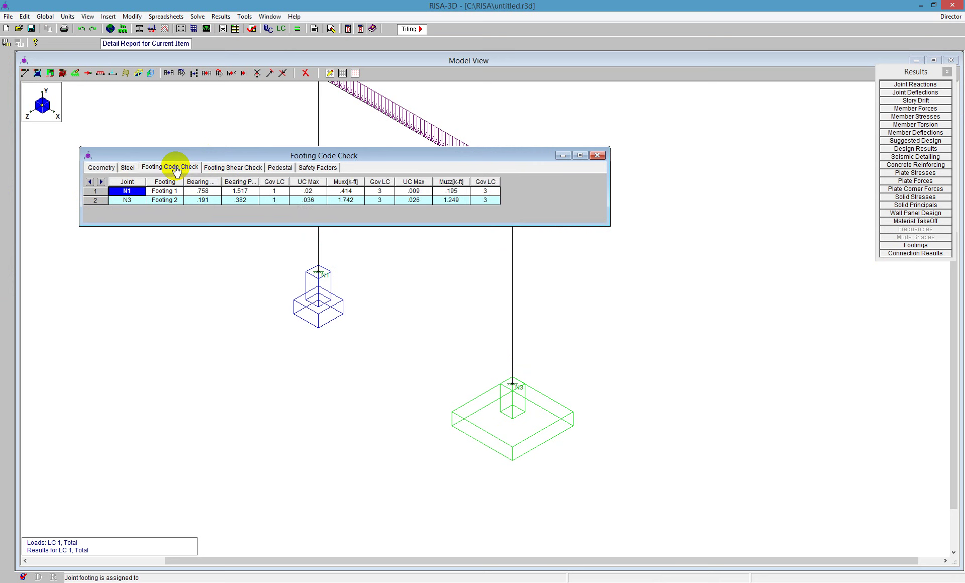
{"action": "left_click", "coordinate": [232, 171]}
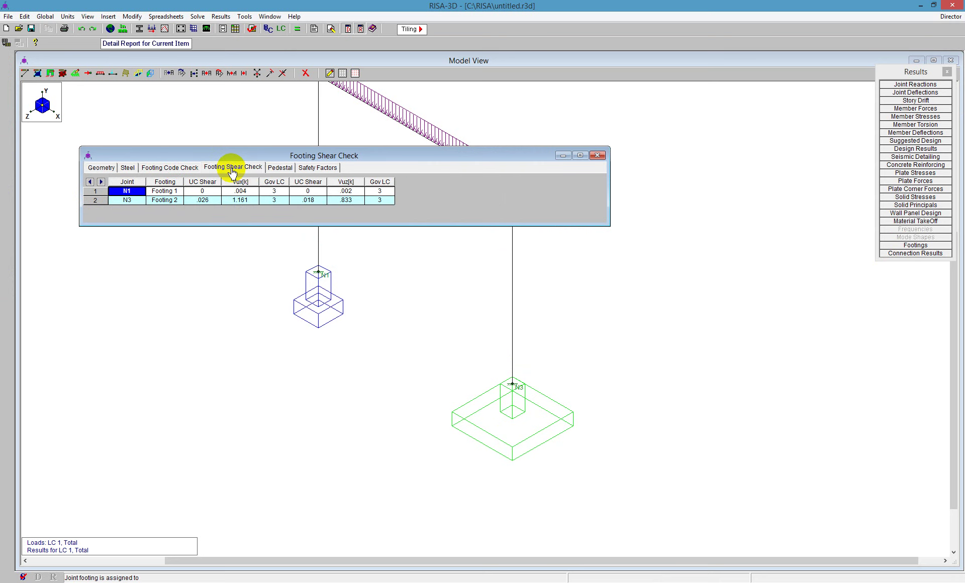
{"action": "left_click", "coordinate": [280, 172]}
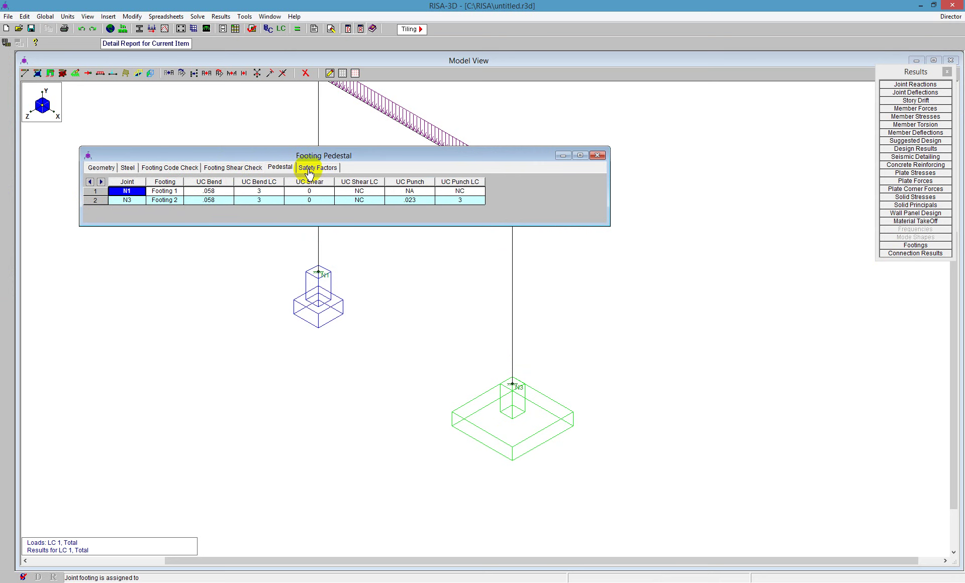
{"action": "left_click", "coordinate": [310, 170]}
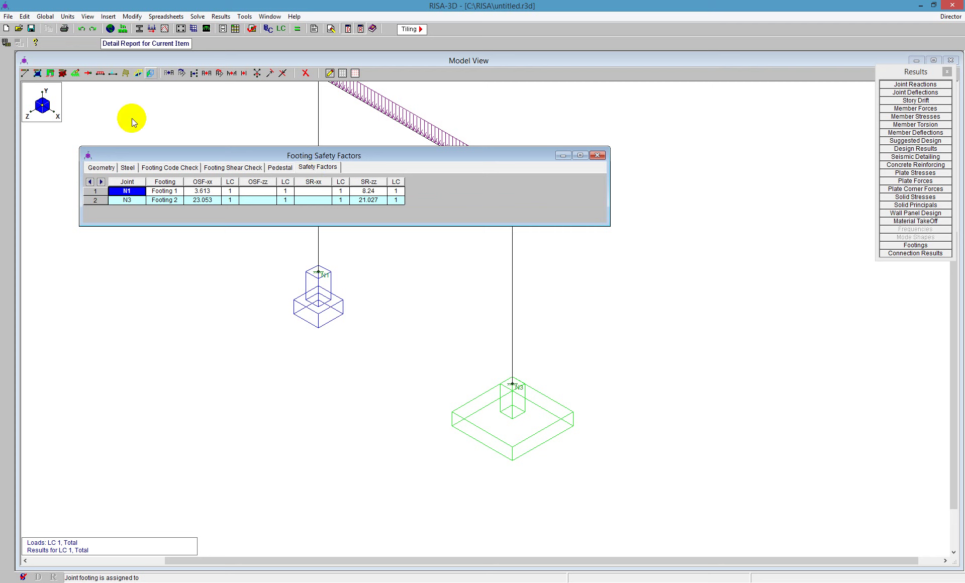
Open Footing 1's detail report in an enlarged window and scroll to the 1.517 ksf bearing results
{"action": "left_click", "coordinate": [150, 45]}
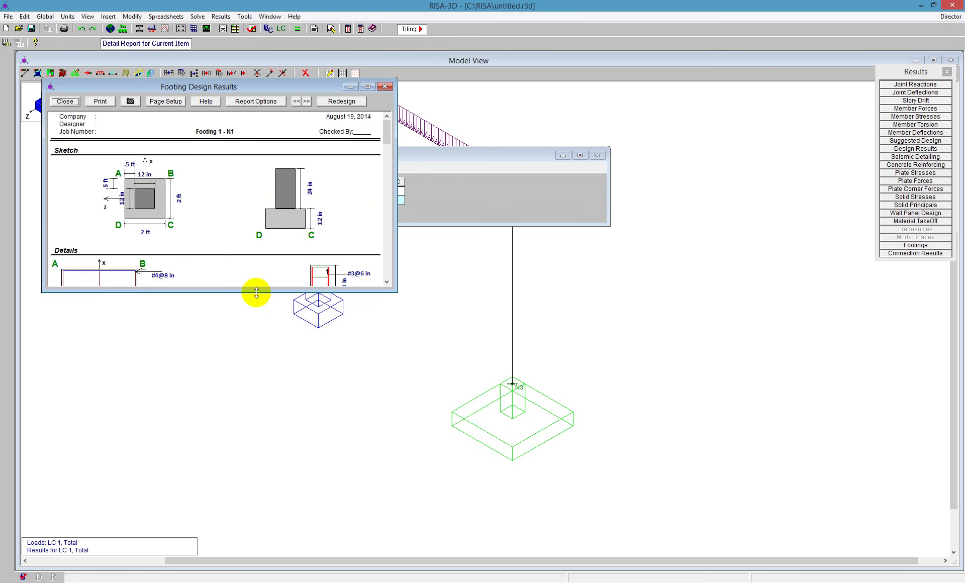
{"action": "left_click_drag", "start_coordinate": [257, 293], "coordinate": [259, 528]}
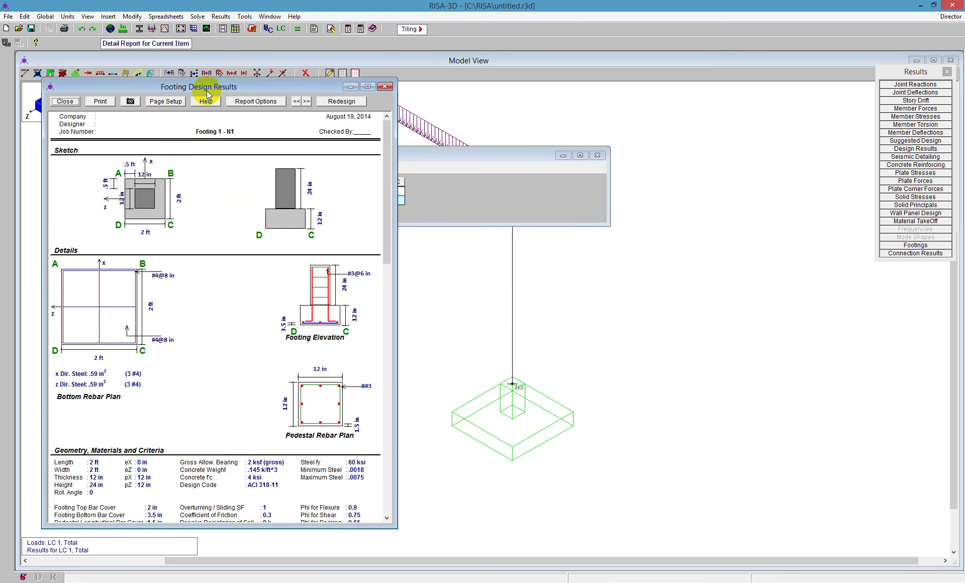
{"action": "left_click_drag", "start_coordinate": [208, 94], "coordinate": [204, 77]}
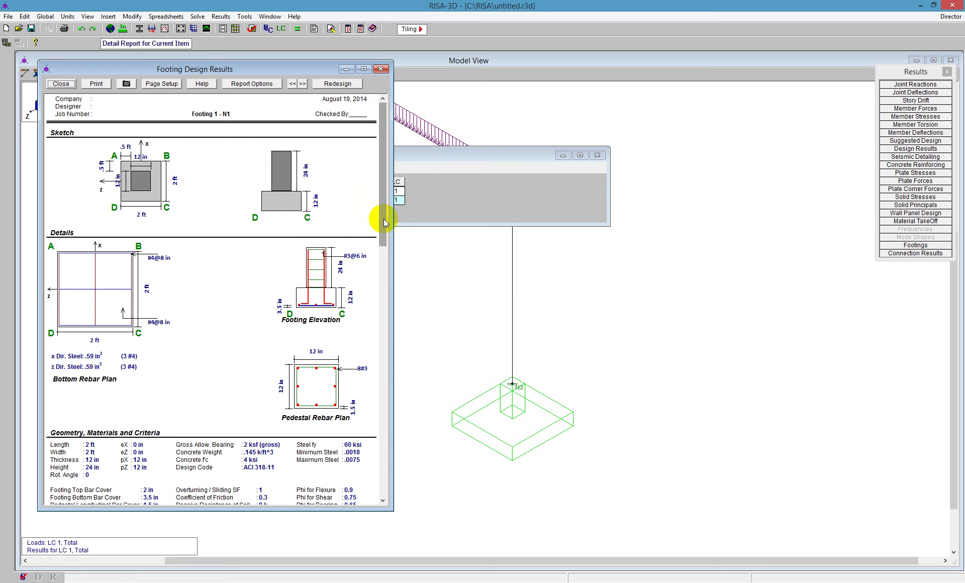
{"action": "left_click_drag", "start_coordinate": [385, 222], "coordinate": [374, 347]}
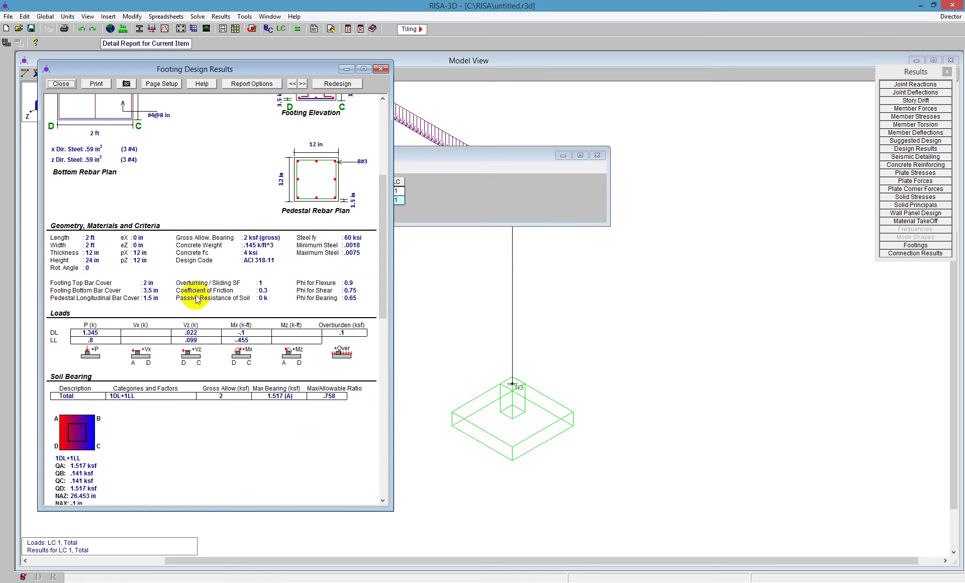
{"action": "scroll", "coordinate": [379, 312], "scroll_direction": "down", "scroll_amount": 4}
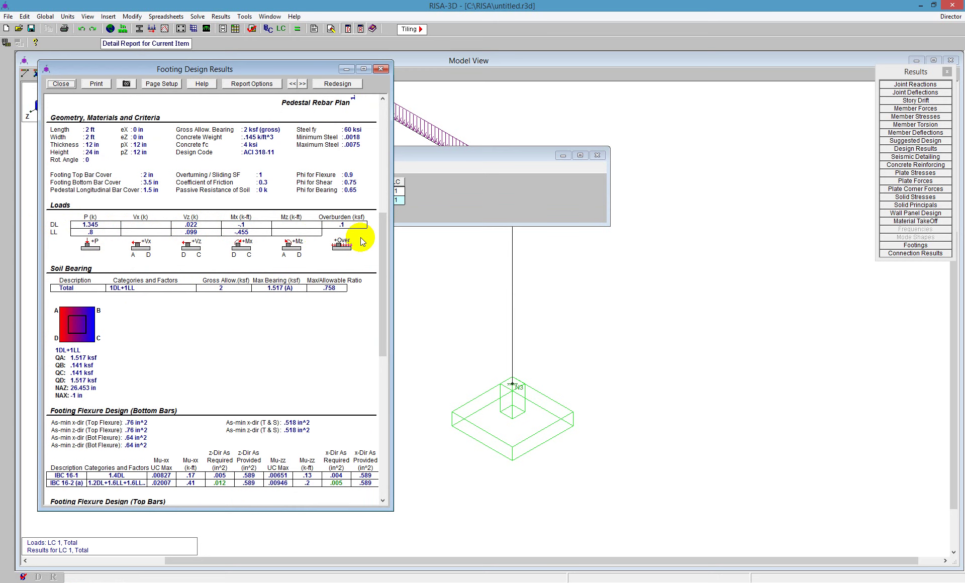
{"action": "scroll", "coordinate": [376, 254], "scroll_direction": "down", "scroll_amount": 3}
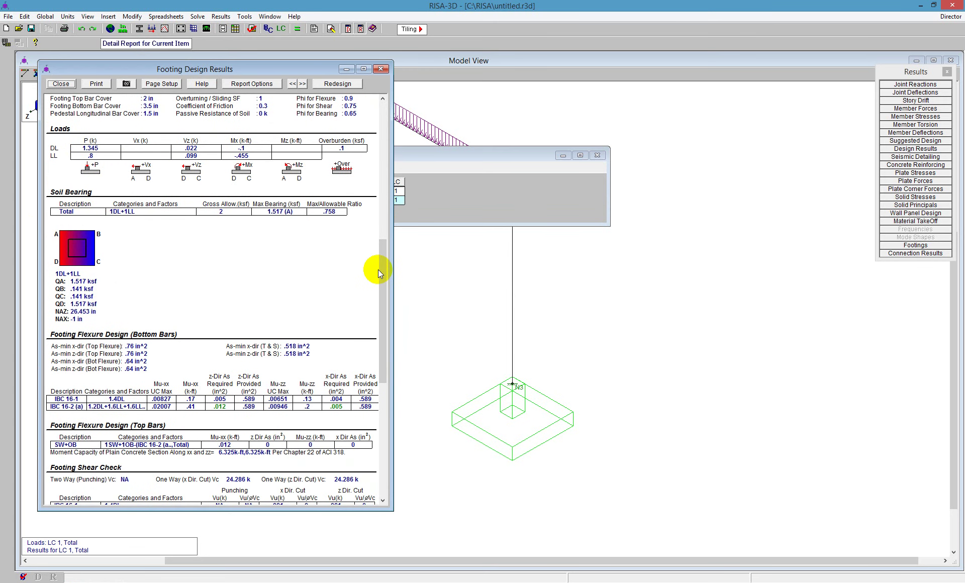
Scroll Footing 1's report down to the overturning and sliding checks, then back to the top
{"action": "left_click_drag", "start_coordinate": [380, 289], "coordinate": [381, 326]}
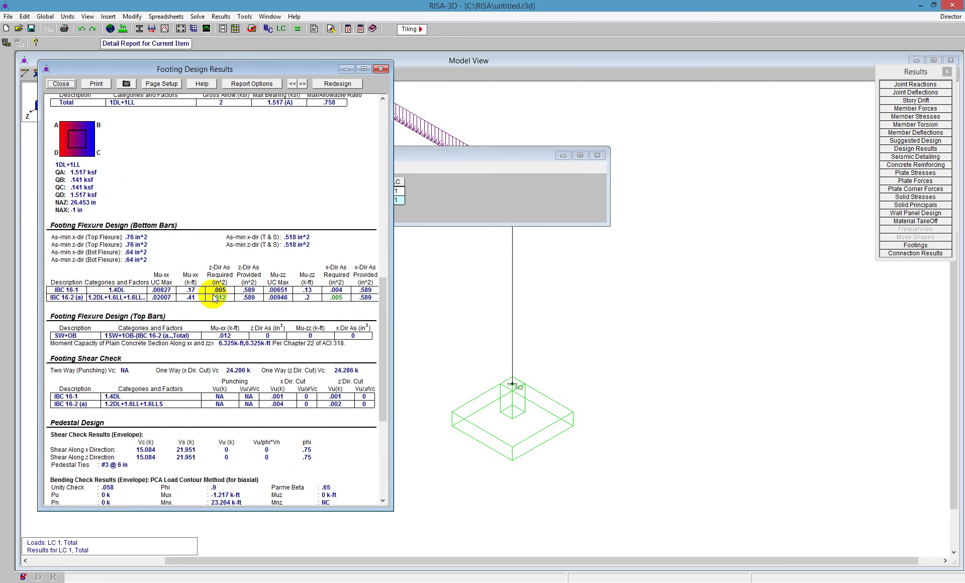
{"action": "left_click_drag", "start_coordinate": [387, 296], "coordinate": [389, 363]}
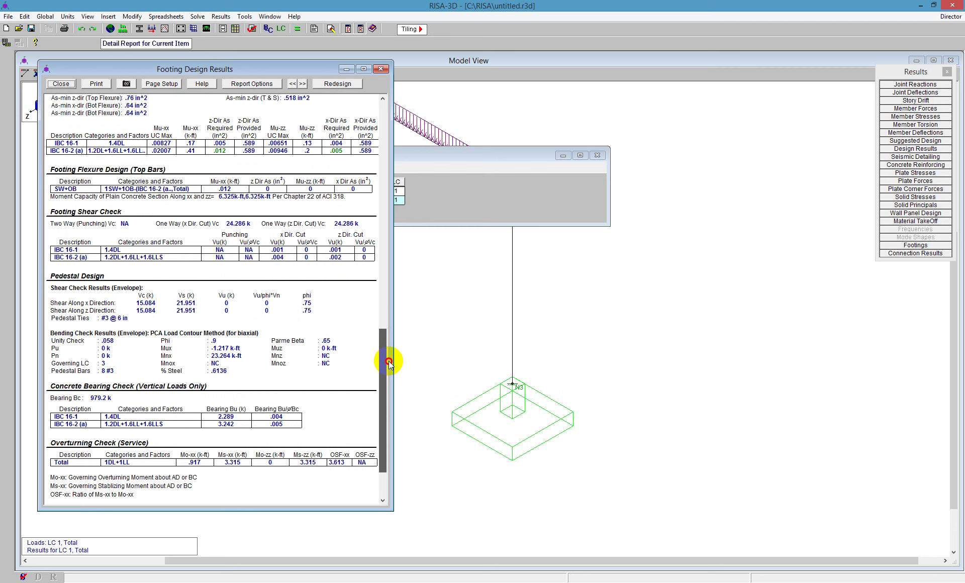
{"action": "left_click_drag", "start_coordinate": [389, 363], "coordinate": [389, 363]}
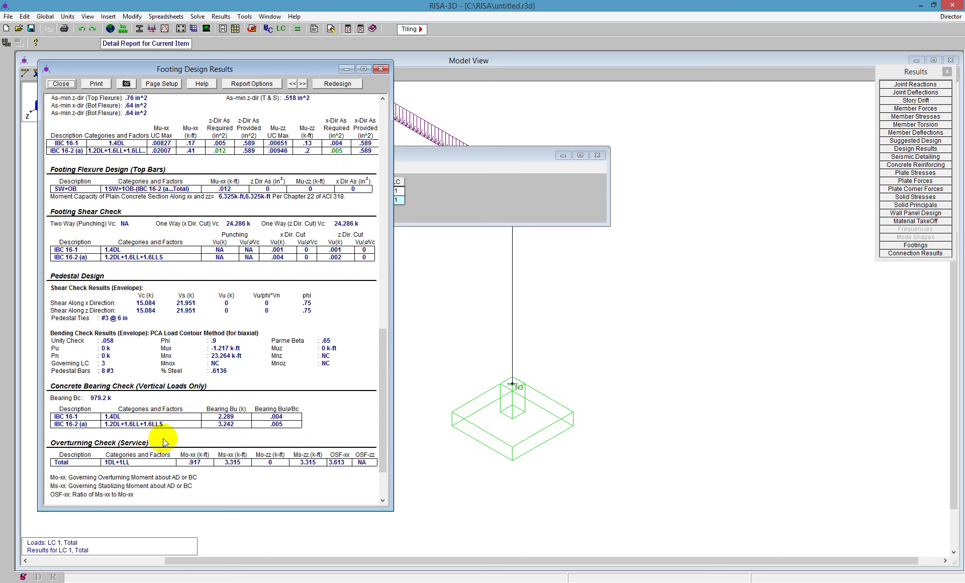
{"action": "left_click_drag", "start_coordinate": [139, 508], "coordinate": [140, 556]}
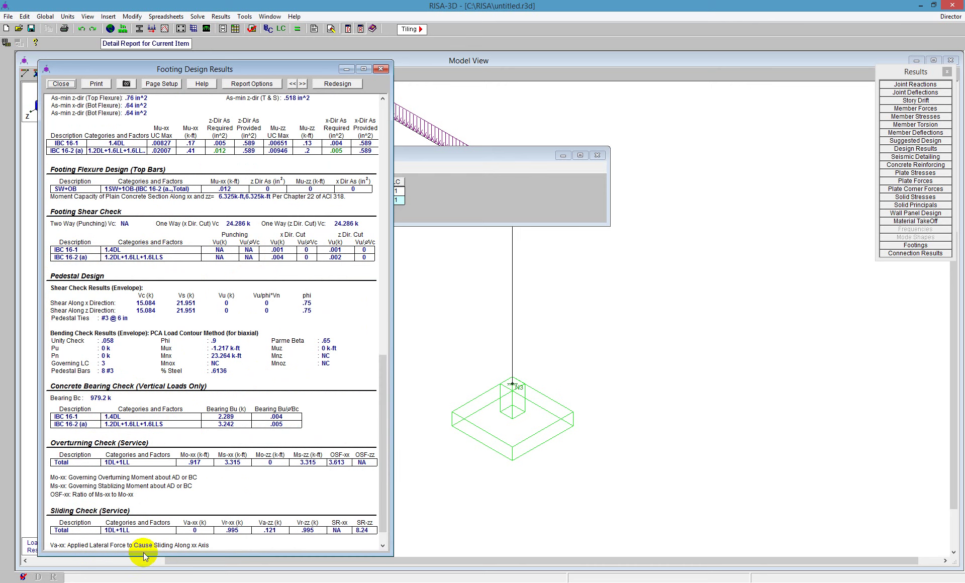
{"action": "left_click_drag", "start_coordinate": [380, 455], "coordinate": [379, 465]}
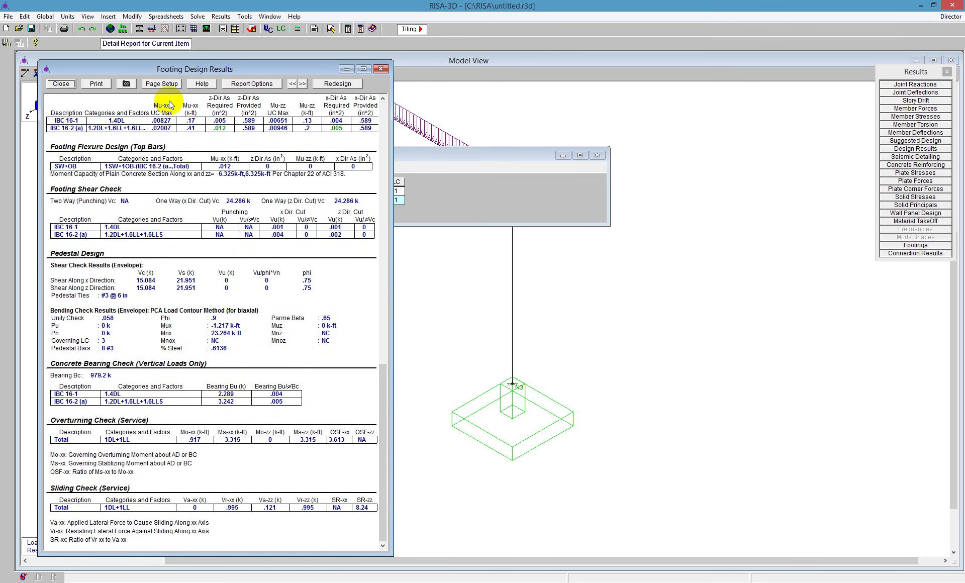
{"action": "mouse_move", "coordinate": [380, 377]}
{"action": "left_mouse_down"}
{"action": "mouse_move", "coordinate": [381, 271]}
{"action": "mouse_move", "coordinate": [403, 98]}
{"action": "left_mouse_up"}
Close Footing 1's report and open the N3 footing's detail report from the Model View, enlarged
{"action": "left_click", "coordinate": [381, 69]}
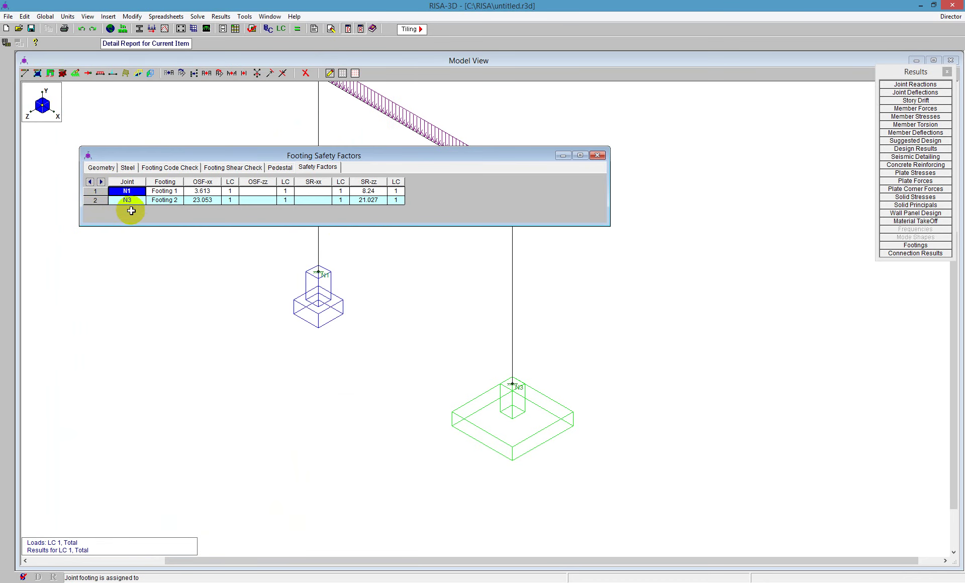
{"action": "left_click", "coordinate": [161, 201]}
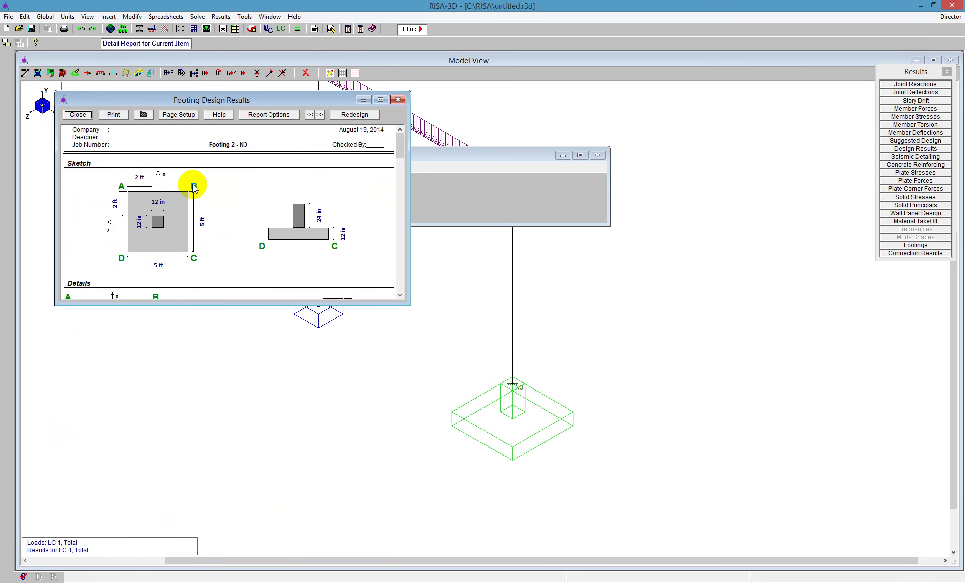
{"action": "left_click_drag", "start_coordinate": [199, 304], "coordinate": [252, 534]}
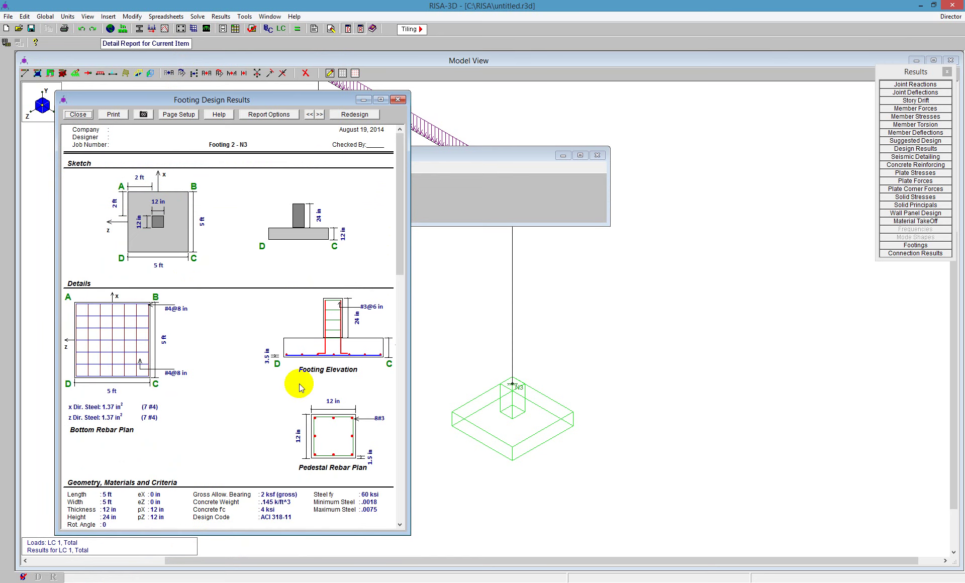
{"action": "left_click", "coordinate": [308, 83]}
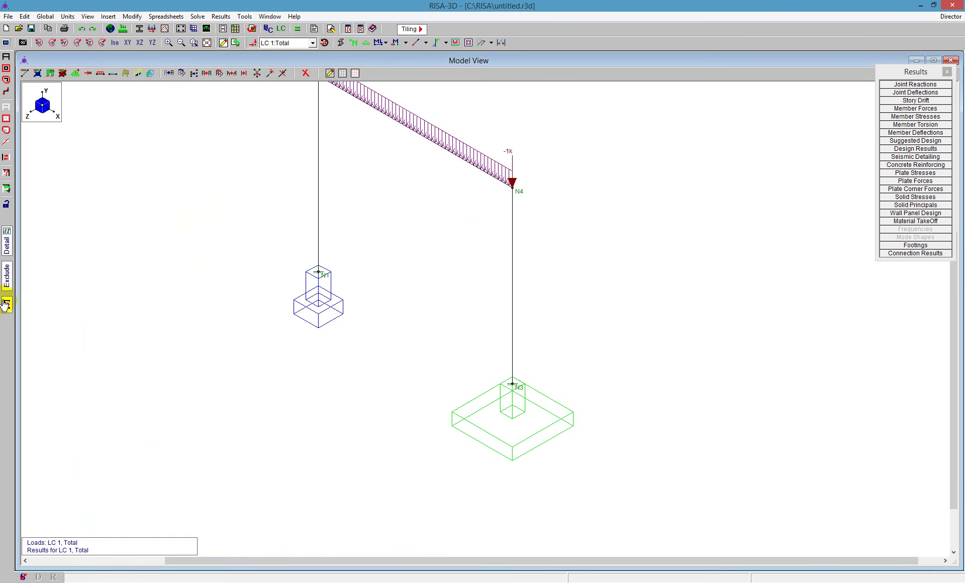
{"action": "left_click", "coordinate": [5, 248]}
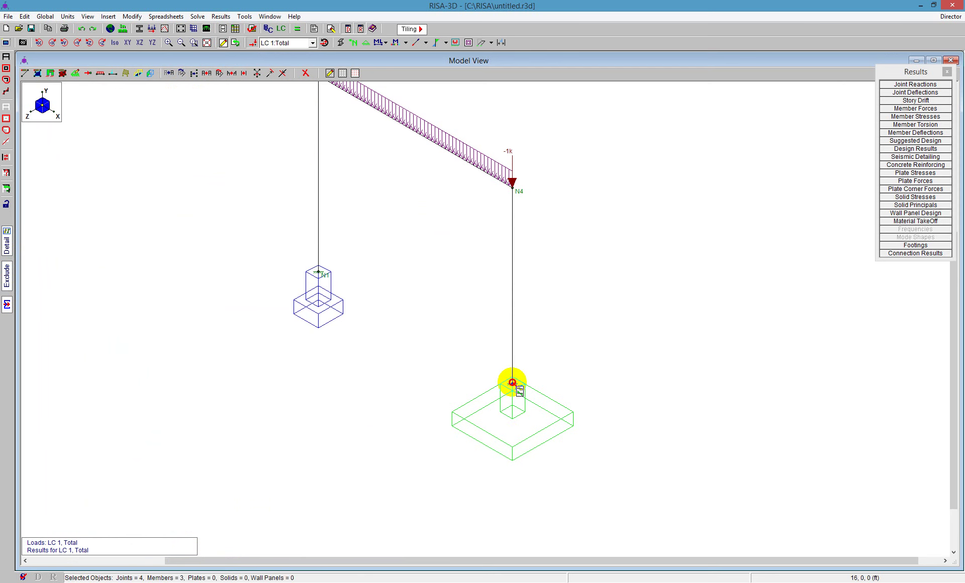
{"action": "left_click", "coordinate": [511, 384]}
{"action": "double_click", "coordinate": [237, 322]}
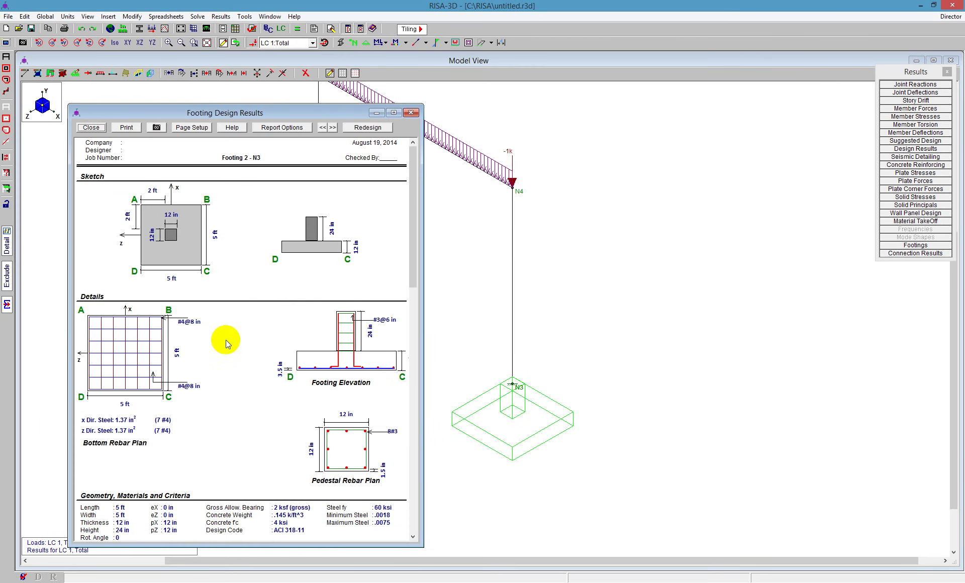
{"action": "left_click_drag", "start_coordinate": [413, 250], "coordinate": [412, 297]}
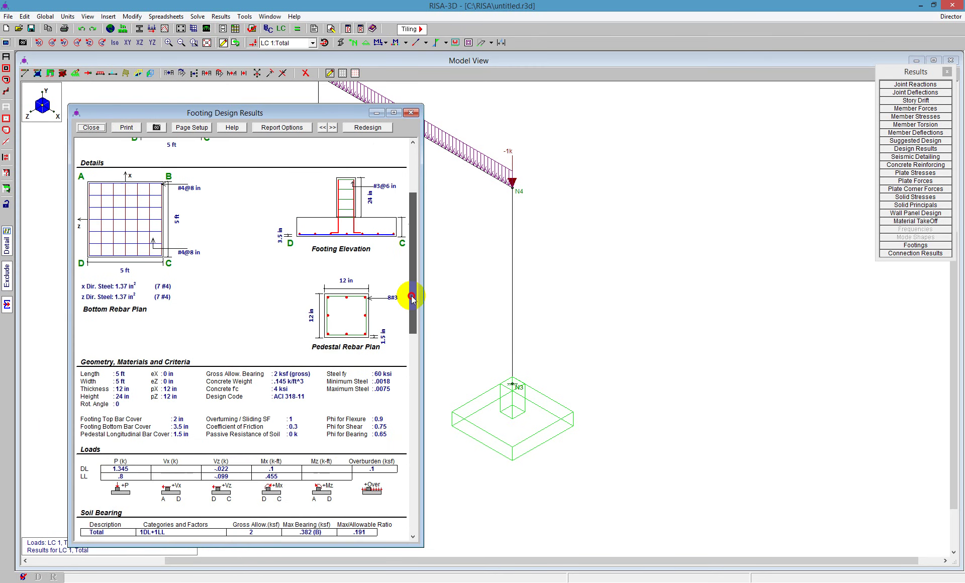